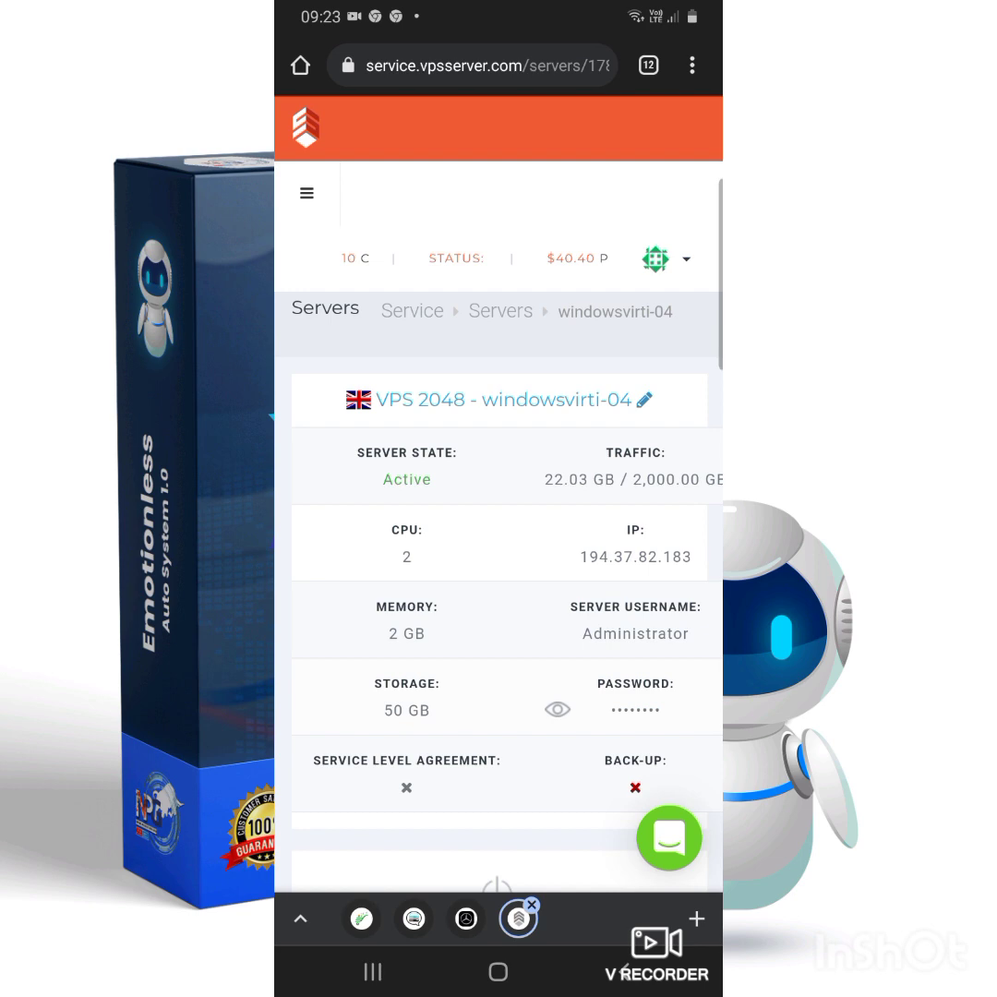
scroll(499, 554, down, 3)
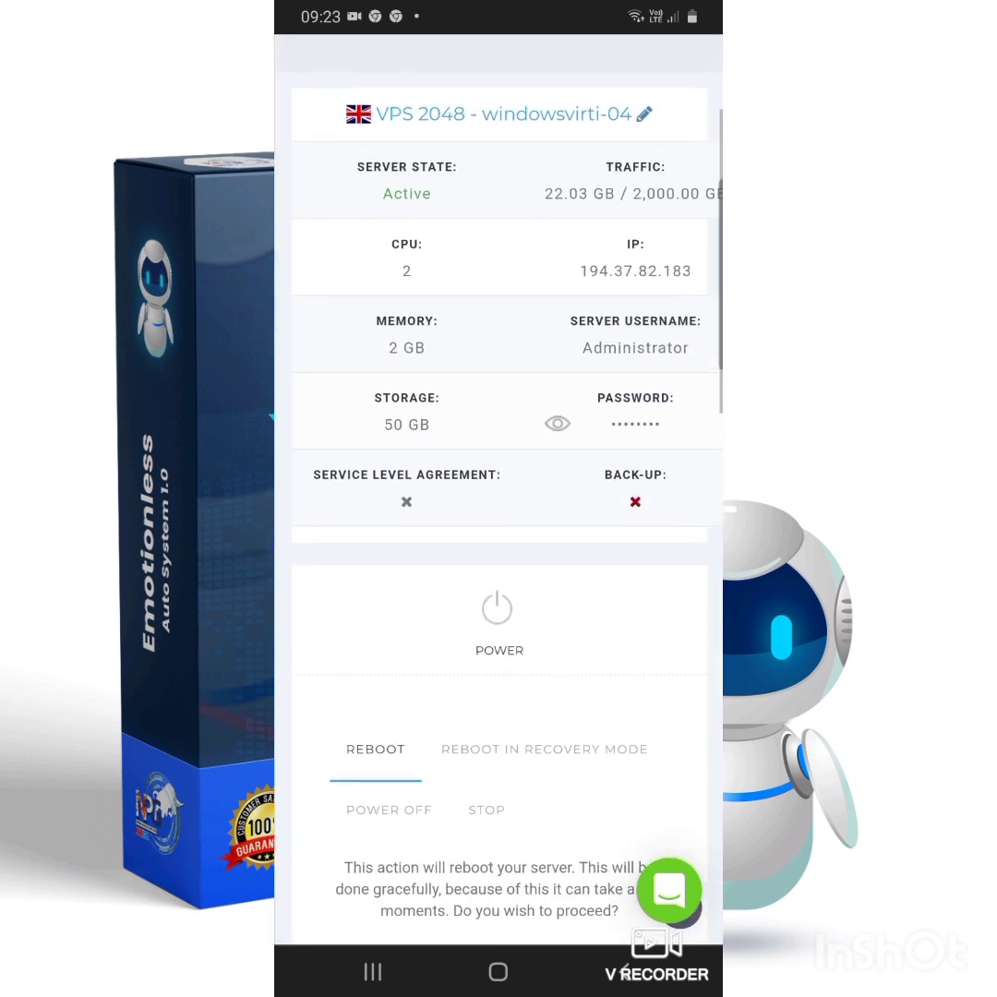
scroll(498, 499, up, 1)
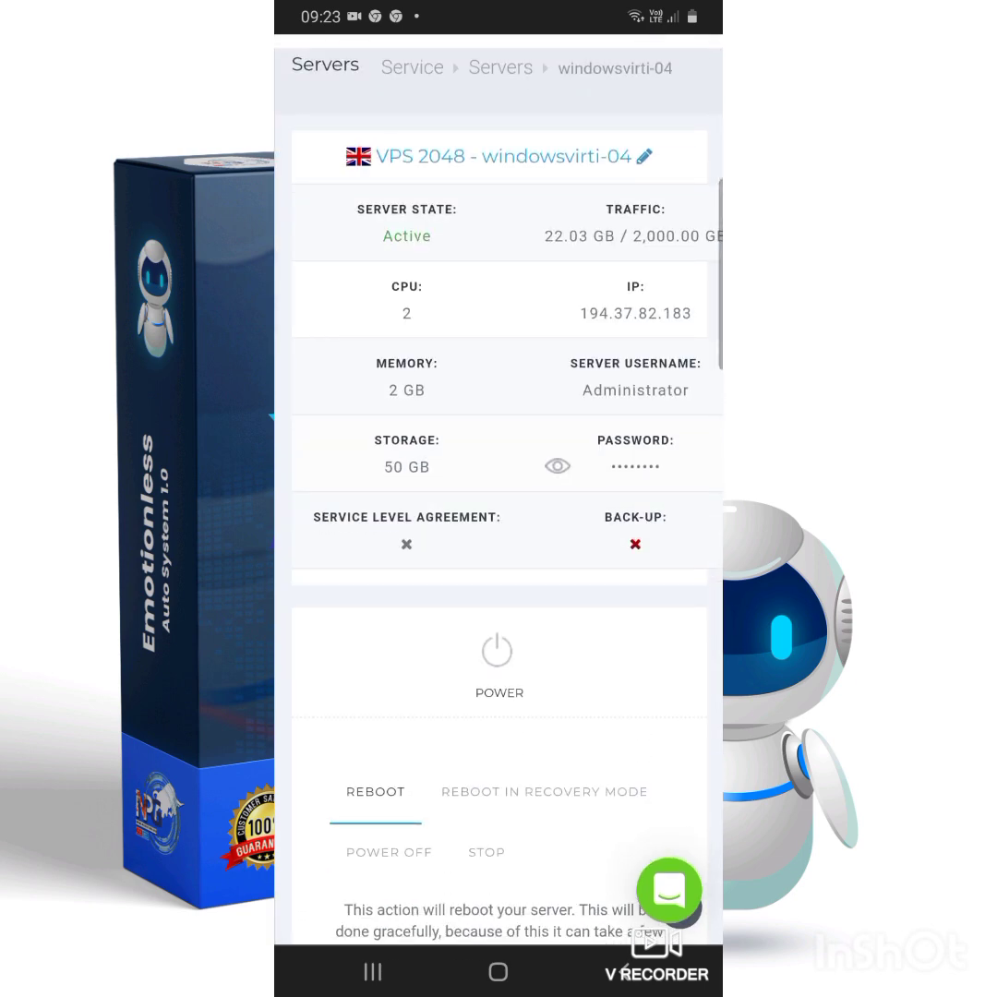
scroll(499, 498, up, 3)
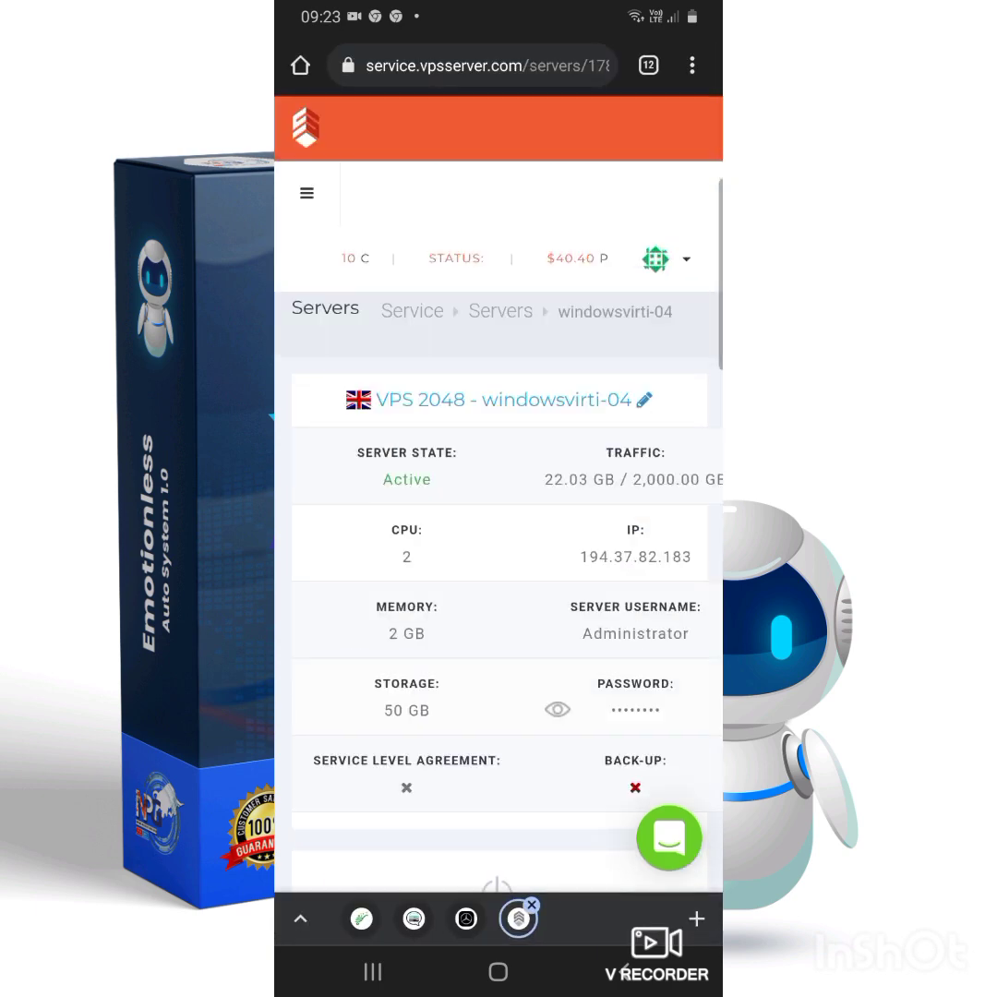
Open the side navigation drawer on the windowsvirti-04 server details page.
click(307, 193)
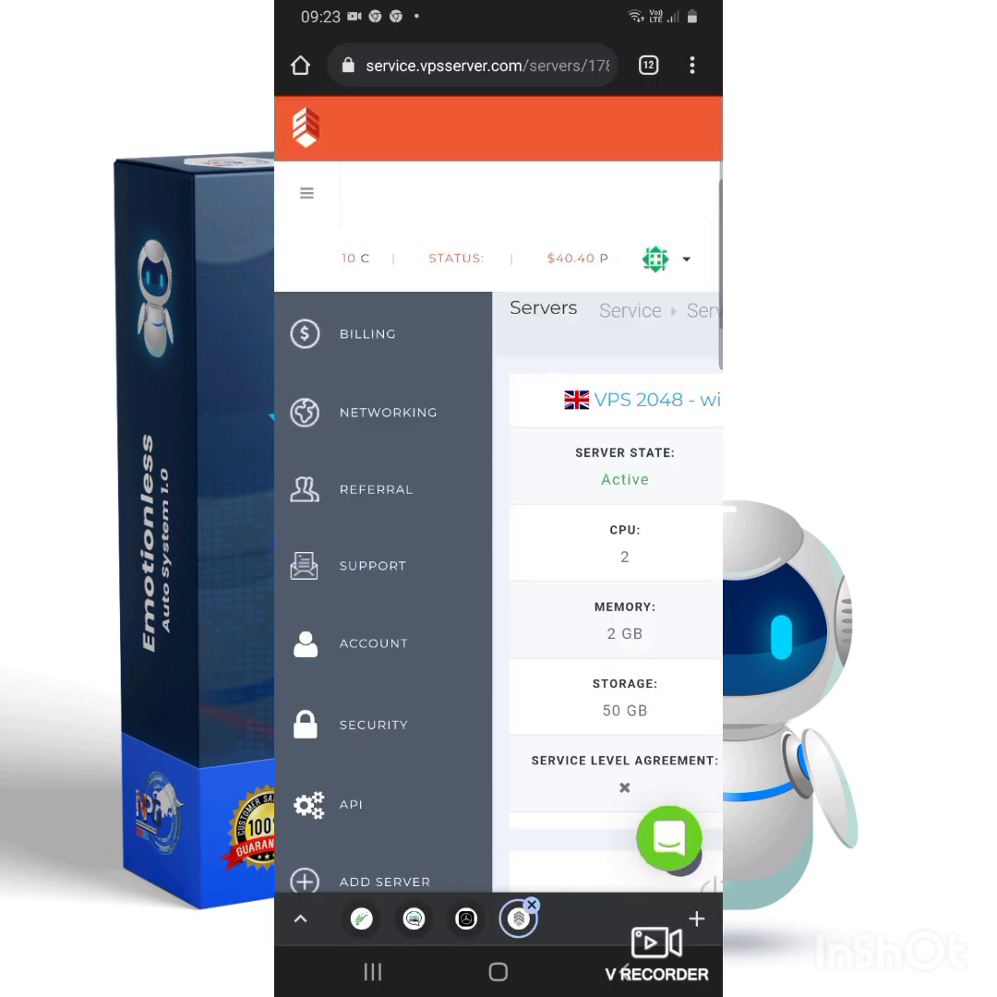
Load vpsserver.com in Chrome after correcting a stray 'vv' search.
click(471, 66)
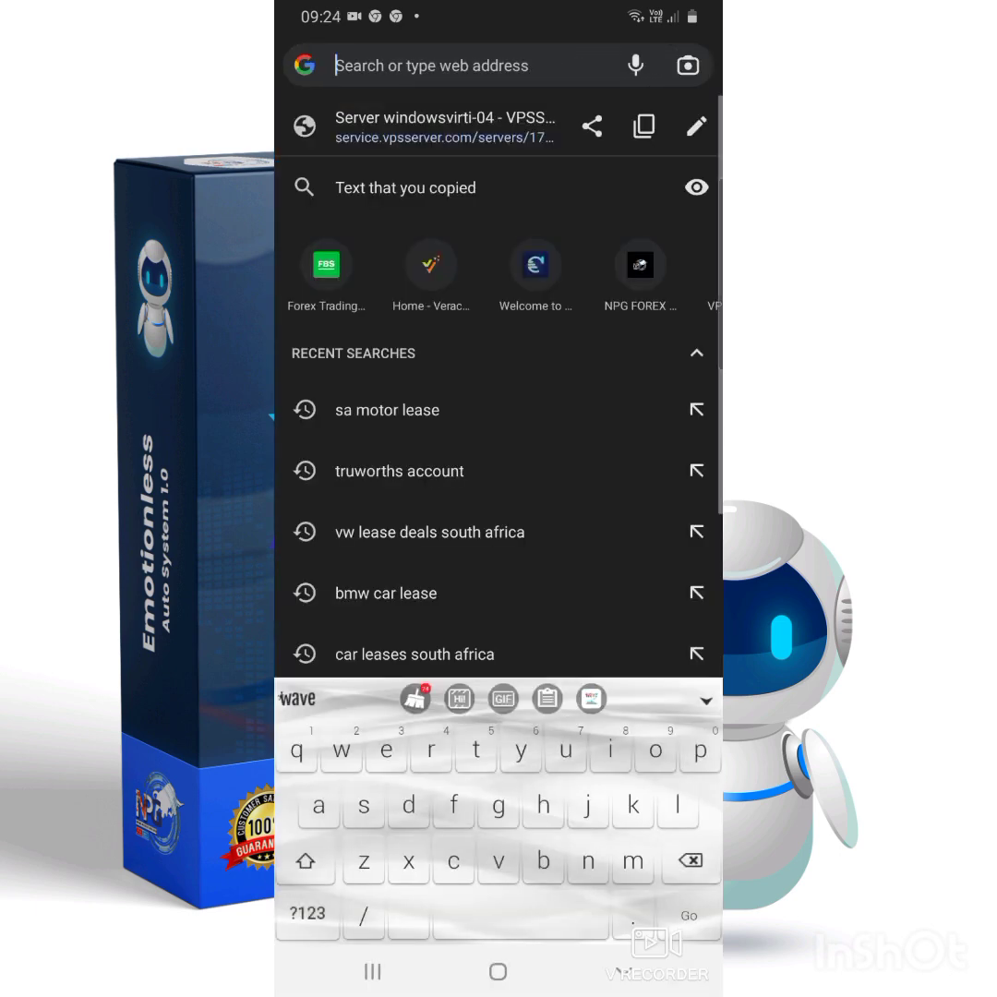
text(vv)
key(Return)
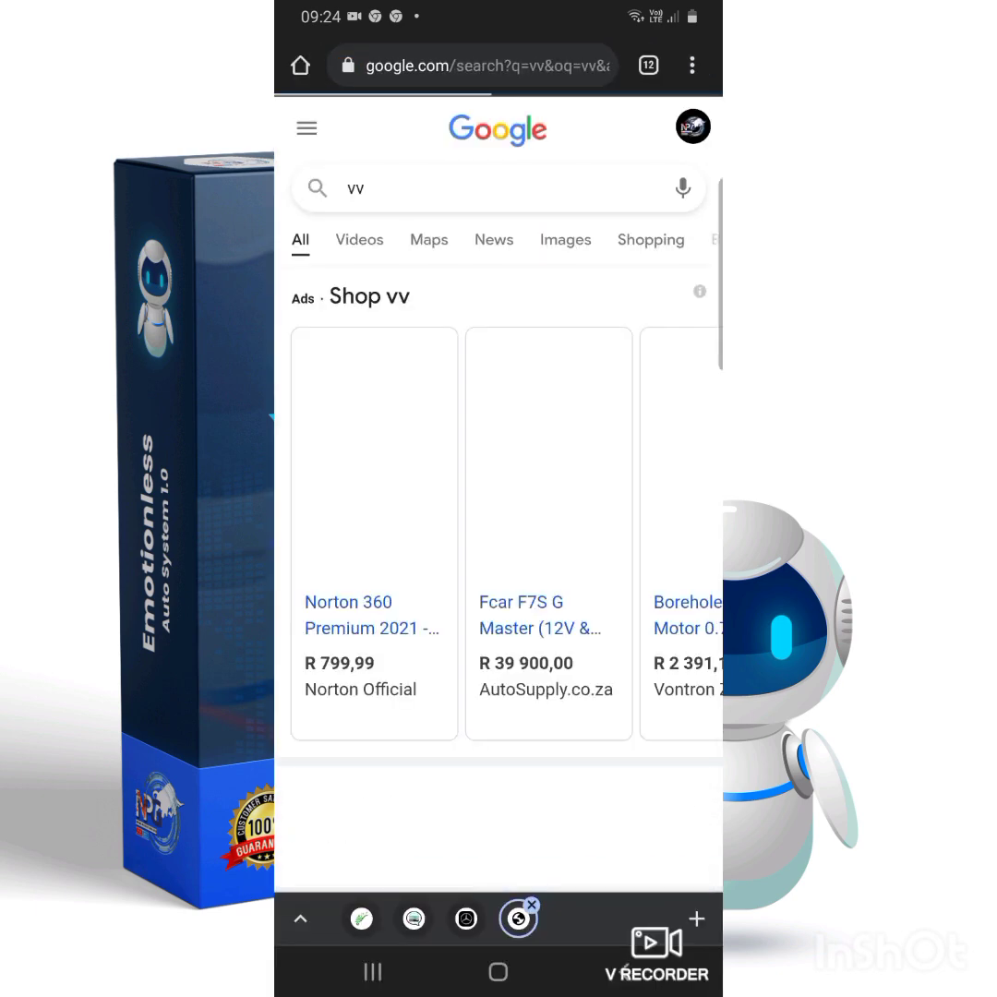
click(471, 66)
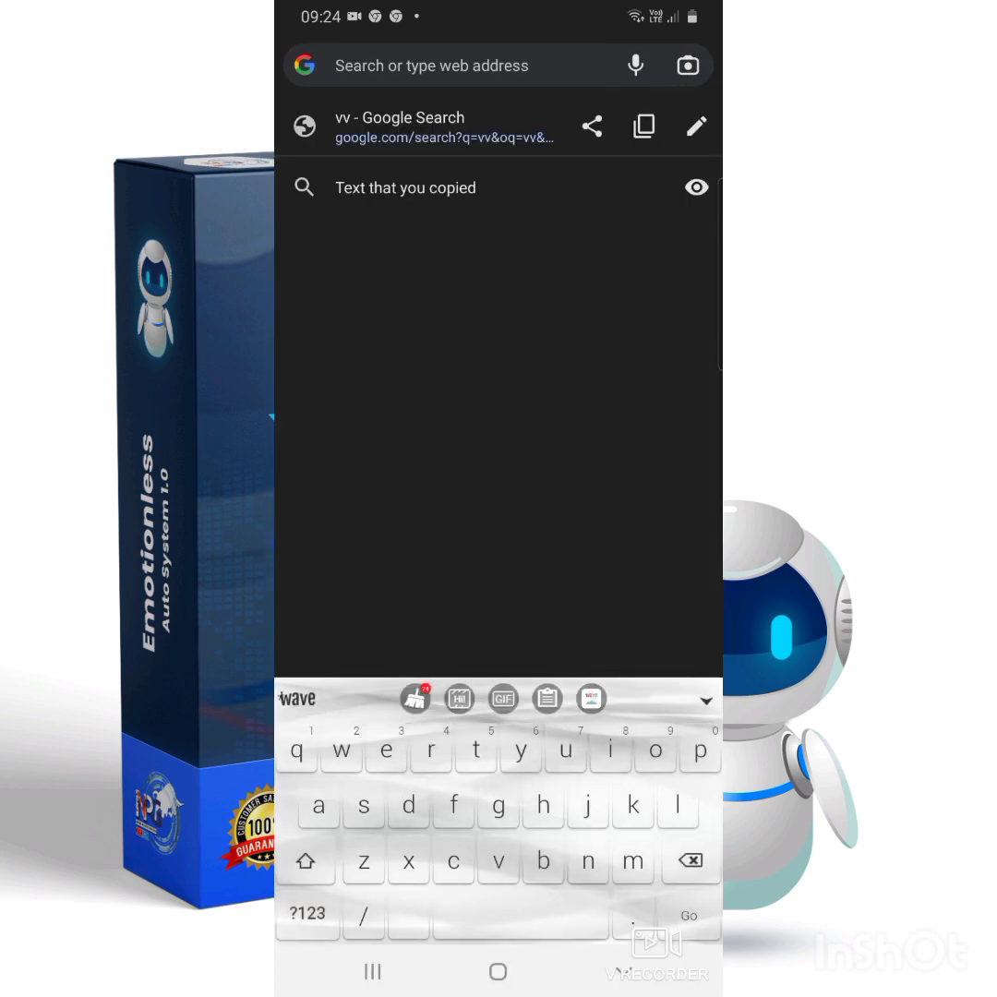
text(vpss)
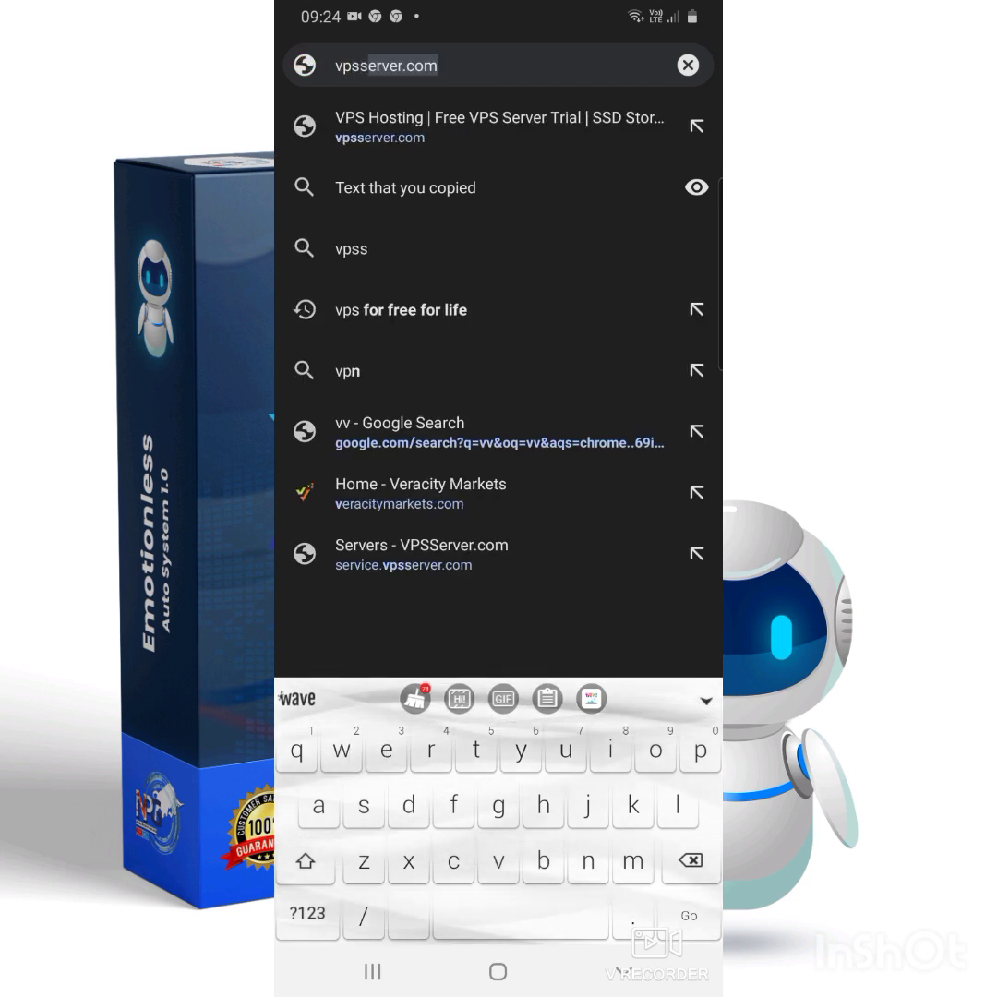
text(s)
key(BackSpace)
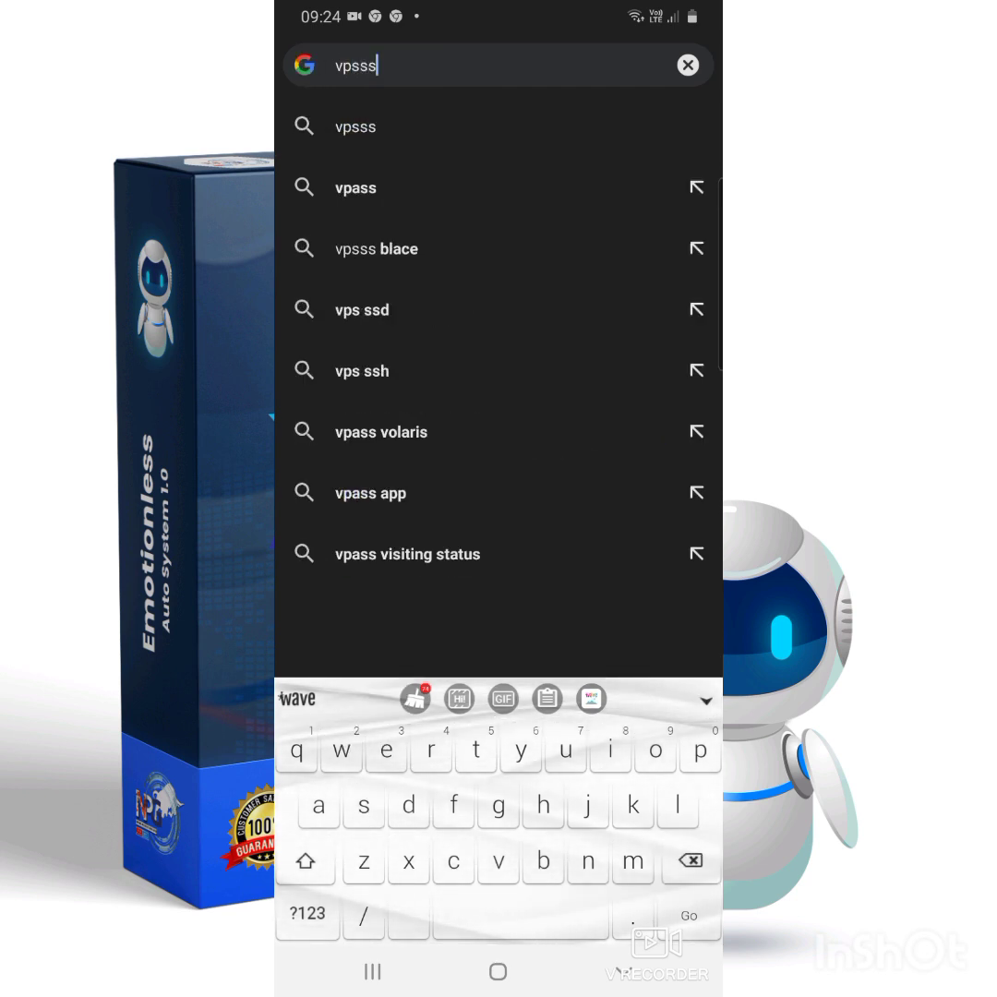
text(erver)
key(Return)
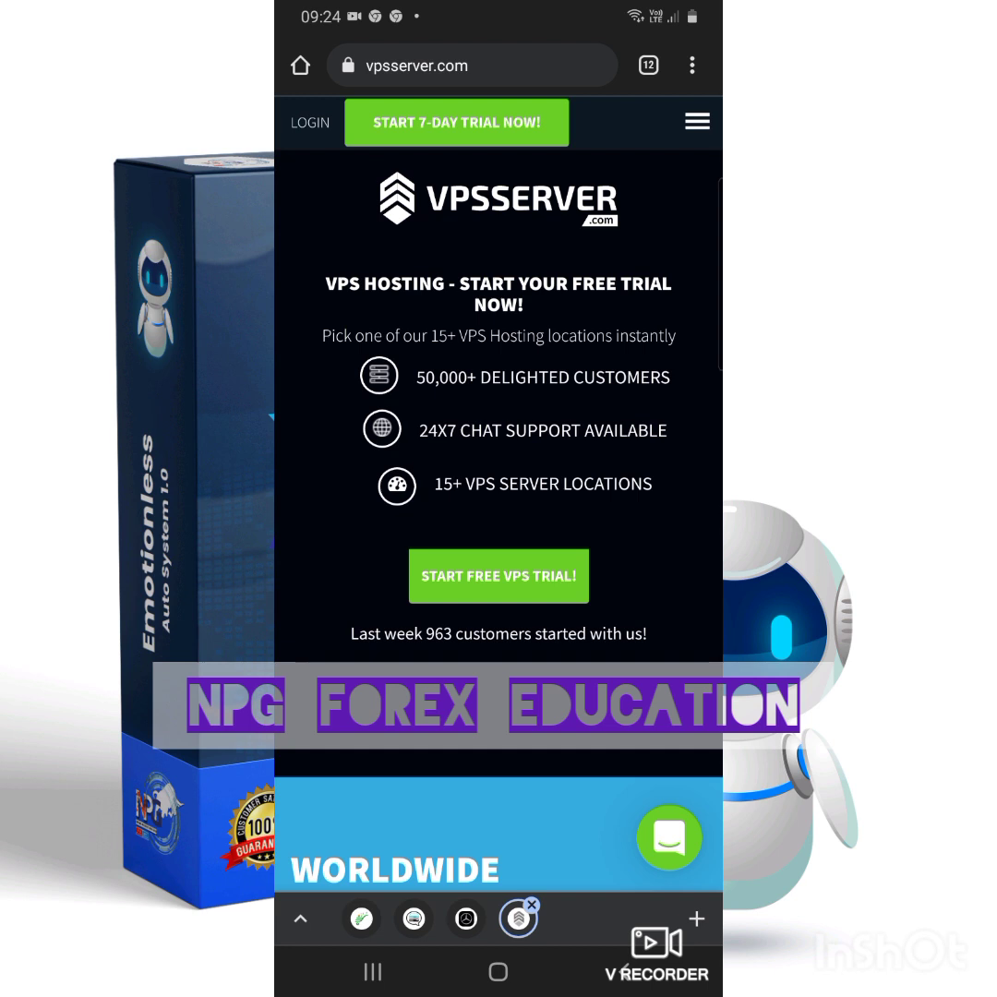
Log in to VPSServer and view the Active servers row for windowsvirti-04 at 194.37.82.183.
click(311, 122)
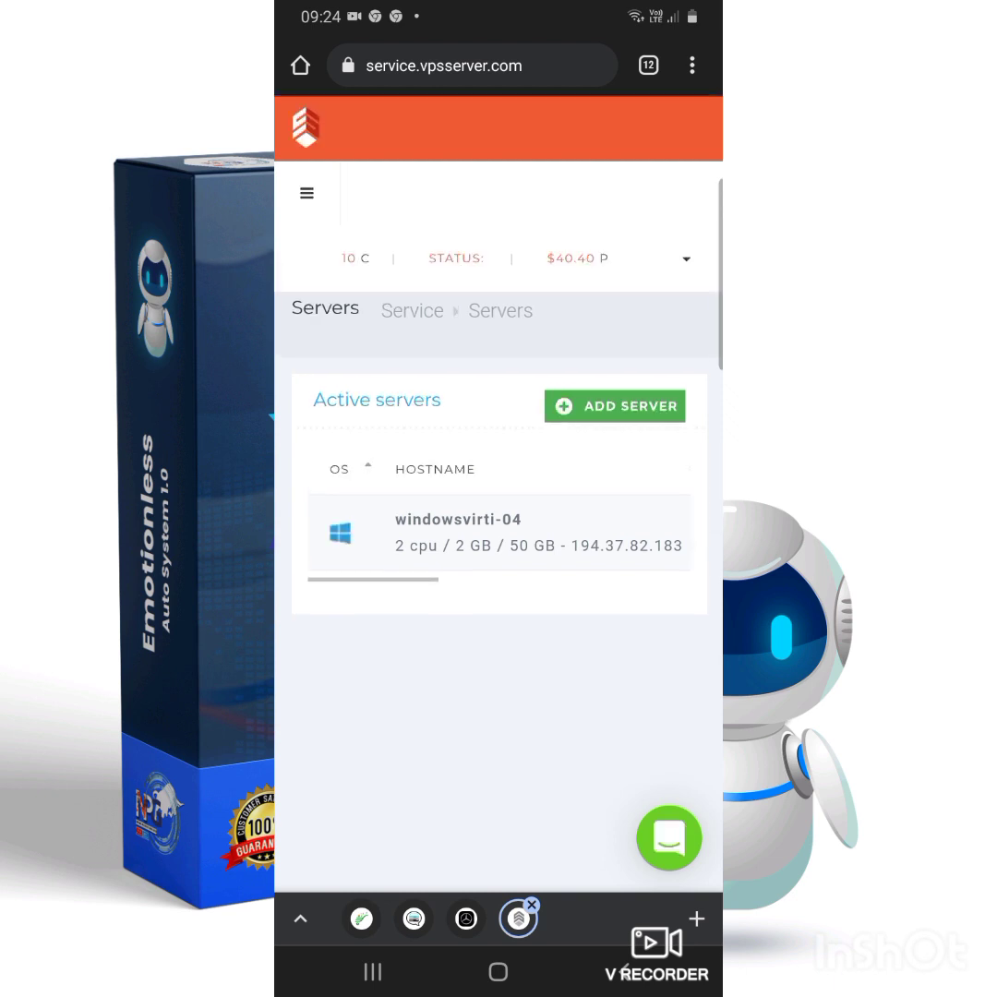
scroll(498, 531, right, 3)
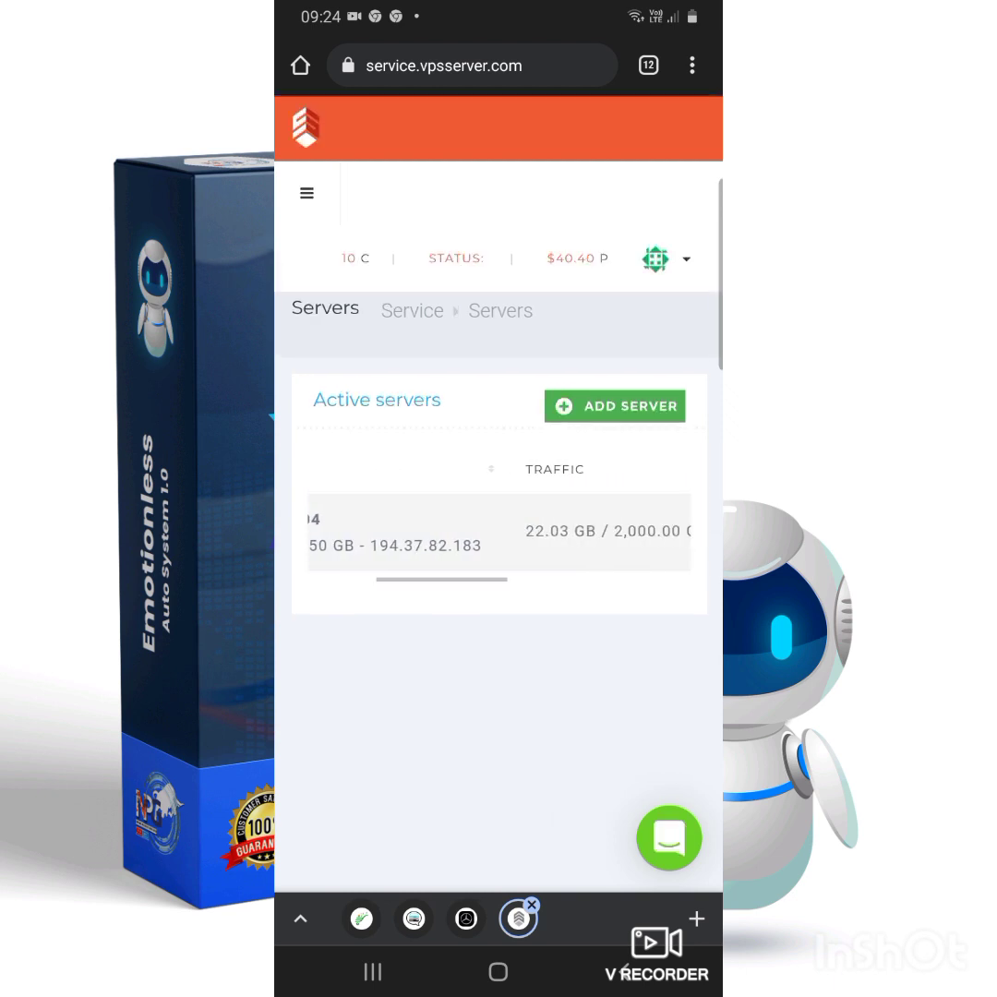
scroll(498, 531, left, 3)
scroll(499, 531, right, 1)
scroll(498, 531, left, 3)
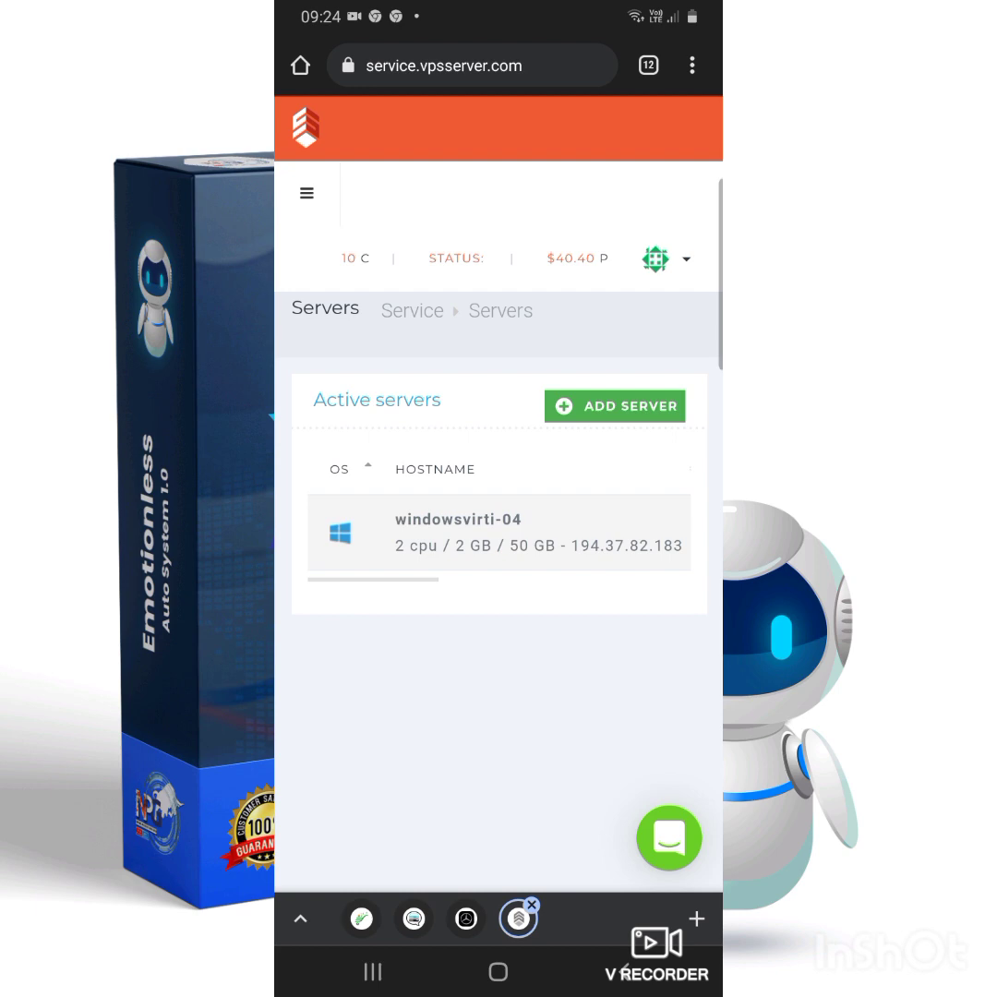
right_click(615, 406)
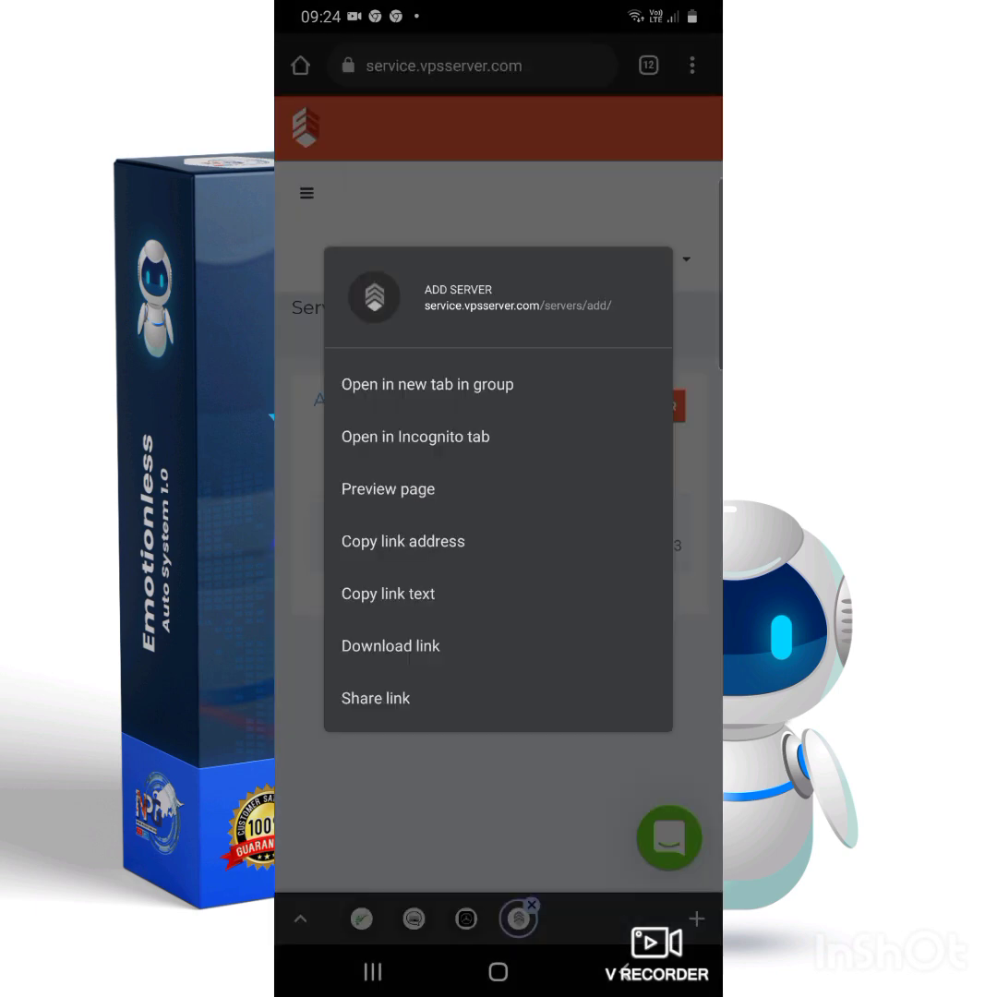
key(Escape)
scroll(499, 531, right, 3)
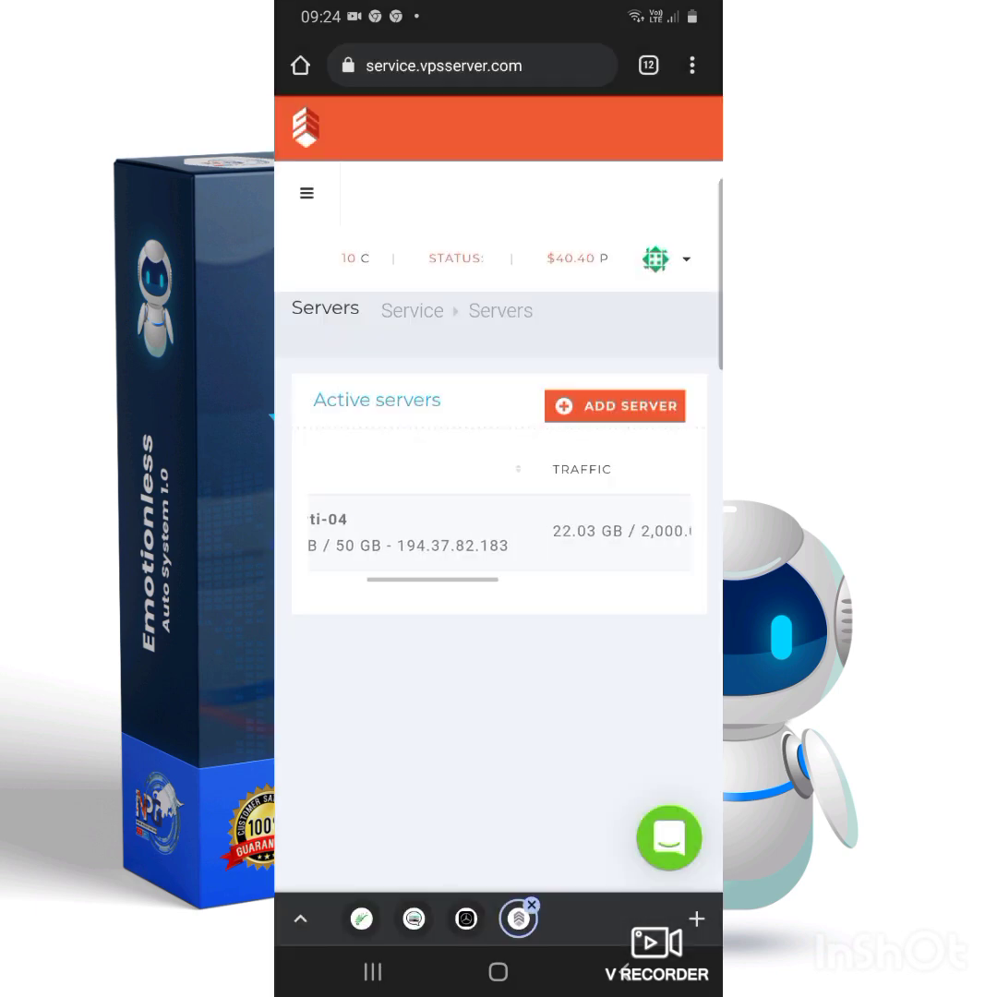
scroll(499, 531, left, 3)
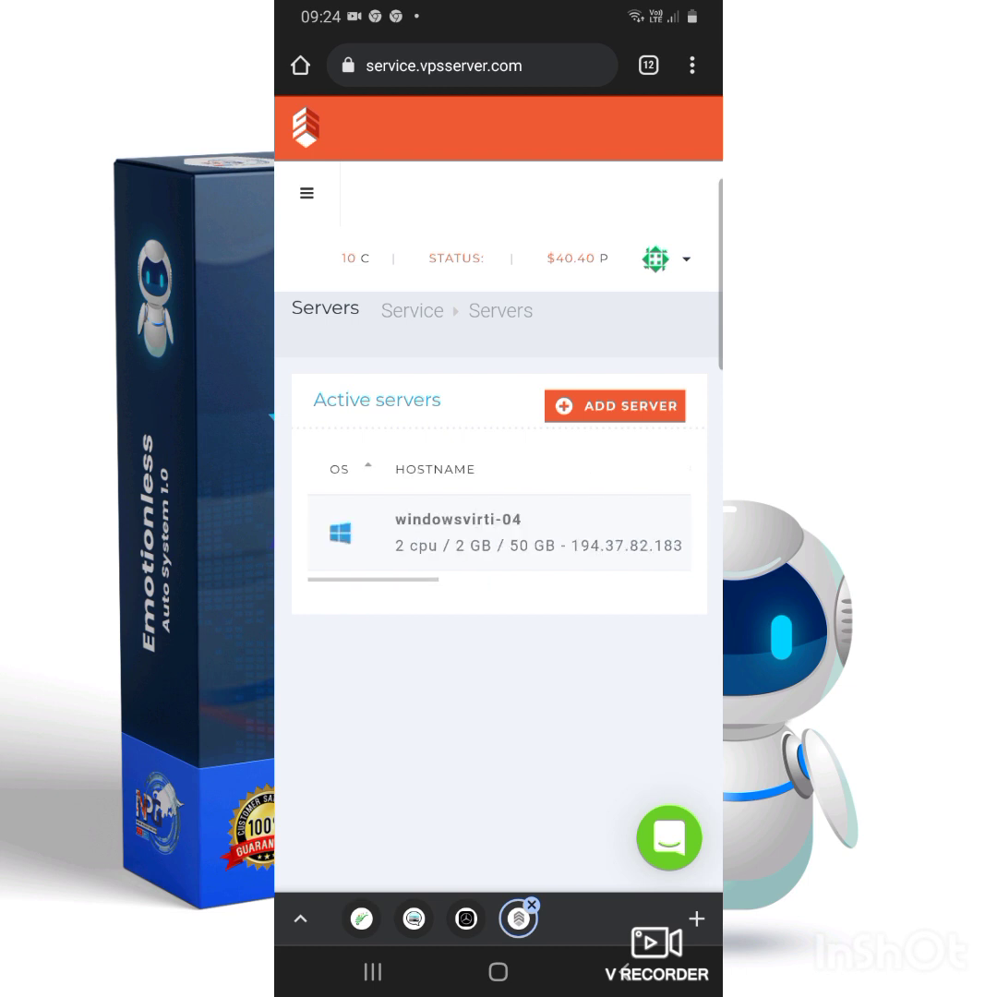
scroll(499, 554, down, 1)
scroll(499, 554, up, 1)
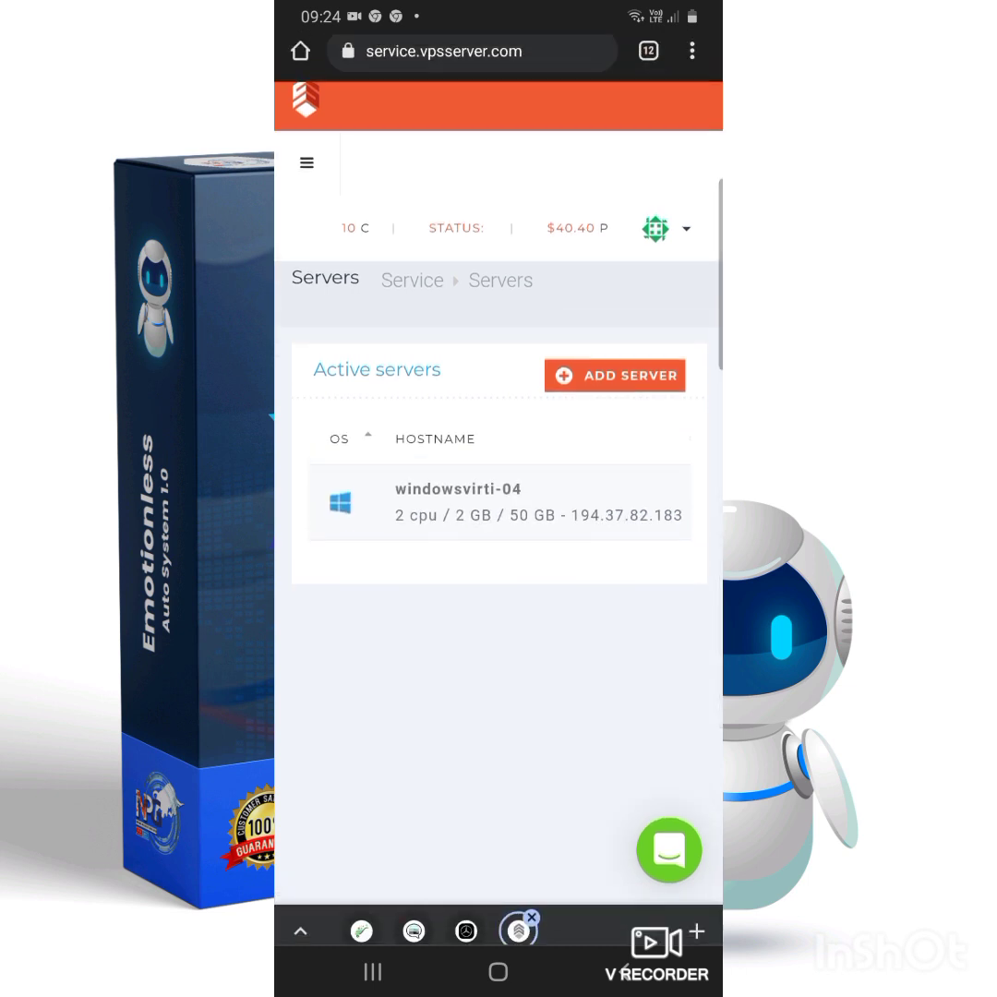
scroll(498, 504, right, 3)
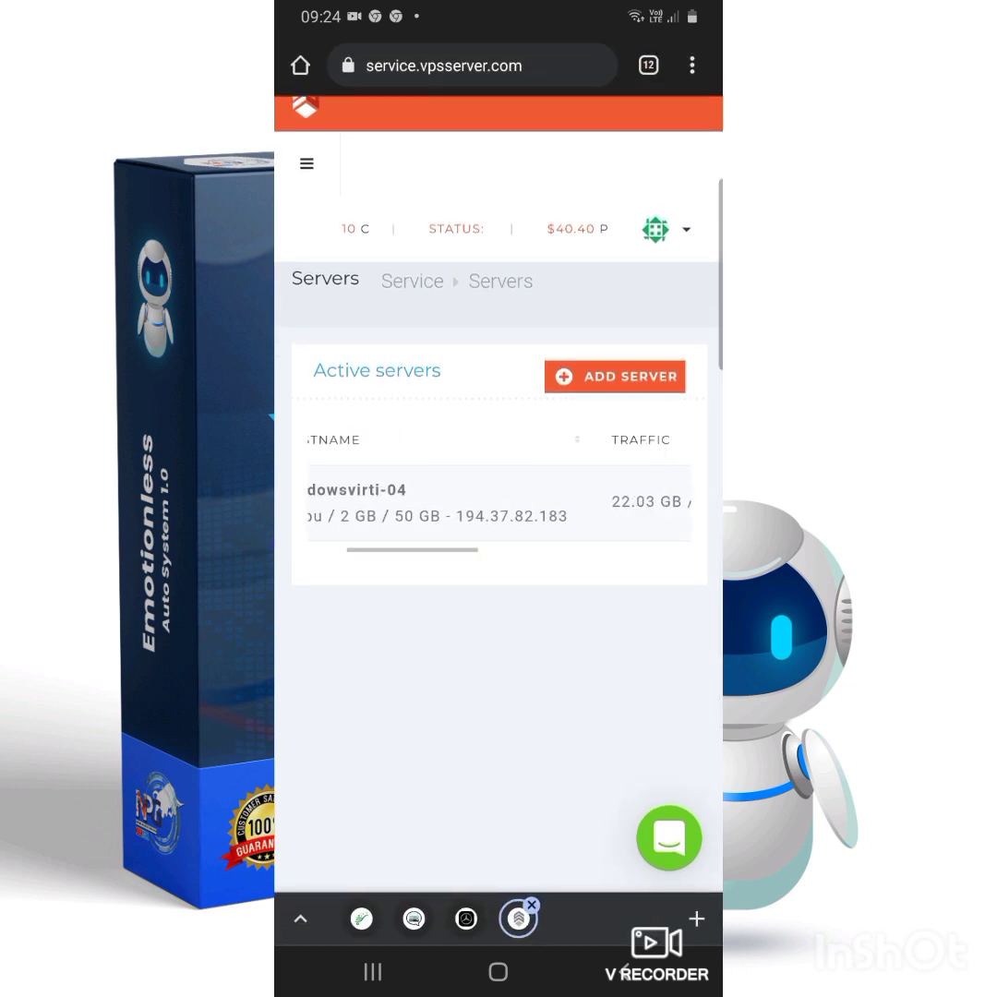
scroll(499, 503, right, 3)
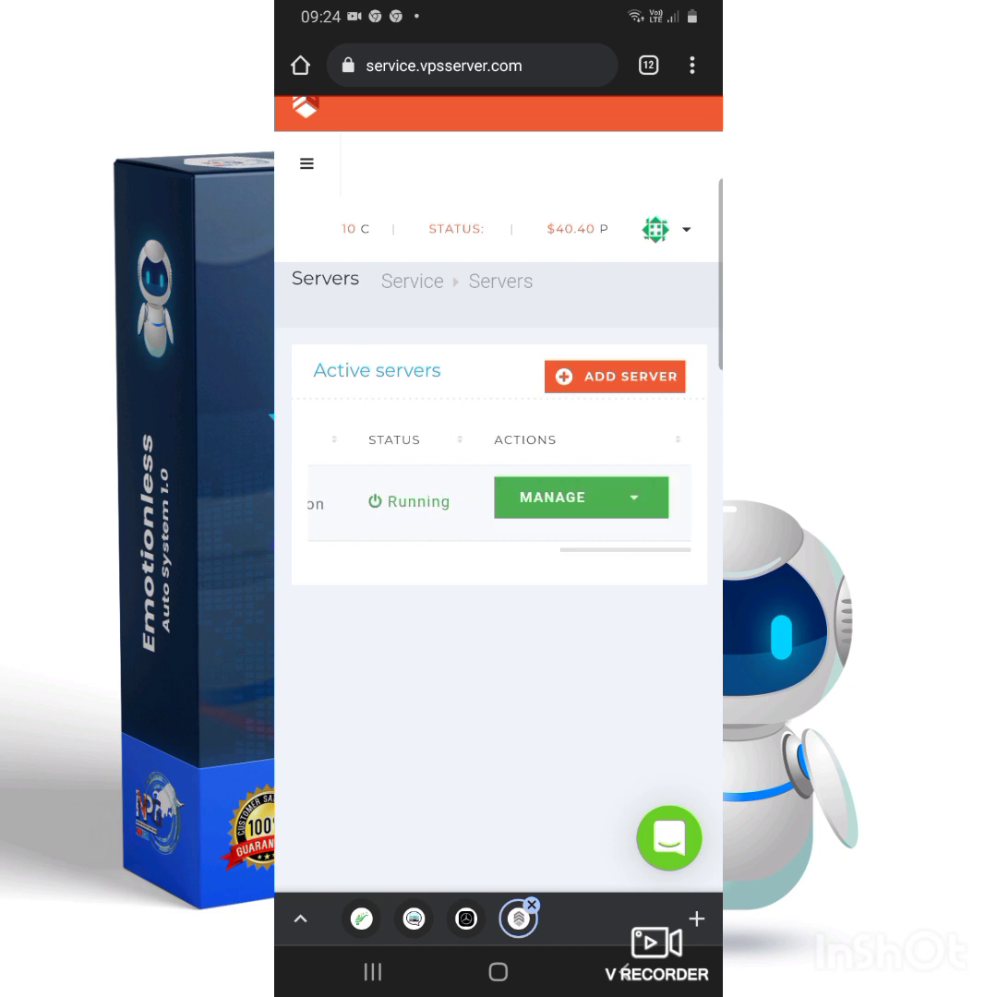
Open windowsvirti-04's management page and copy its IP address 194.37.82.183.
click(581, 497)
click(541, 658)
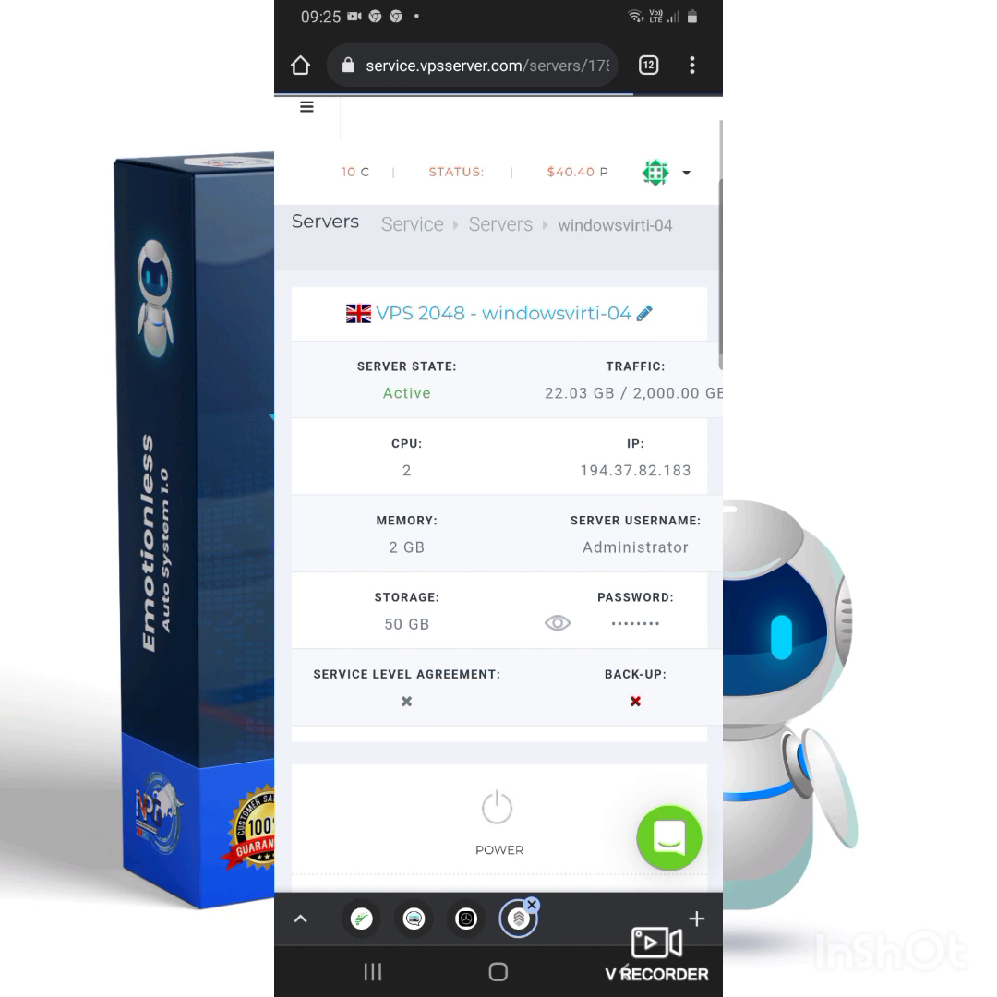
double_click(635, 506)
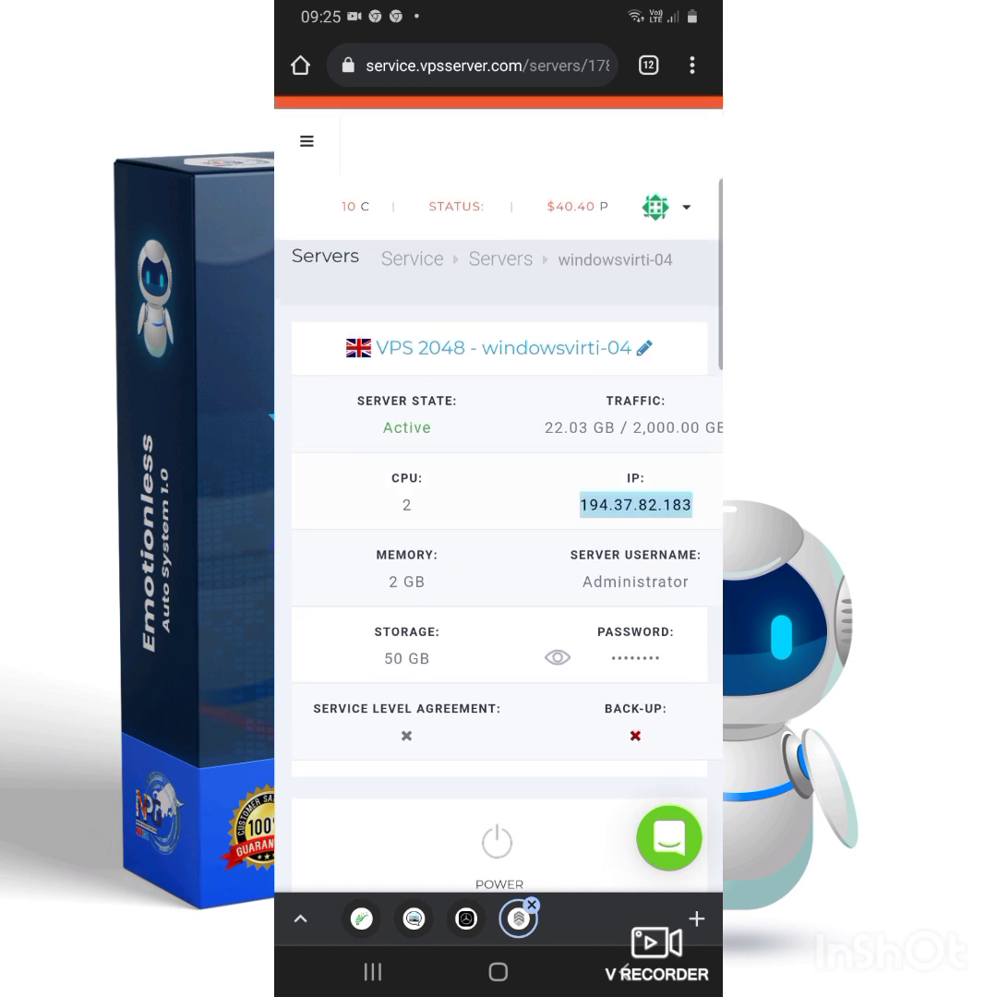
click(563, 456)
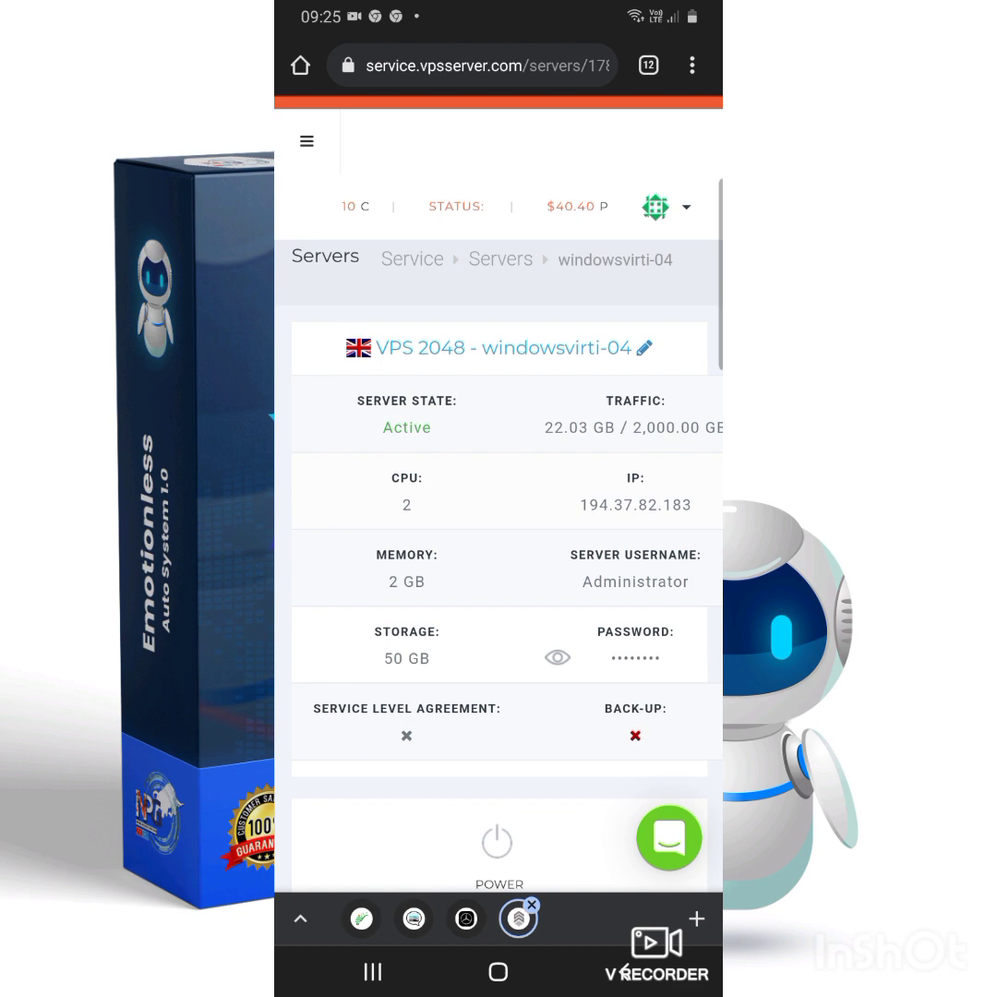
Search the phone's app drawer for 'play' from the home screen.
click(498, 971)
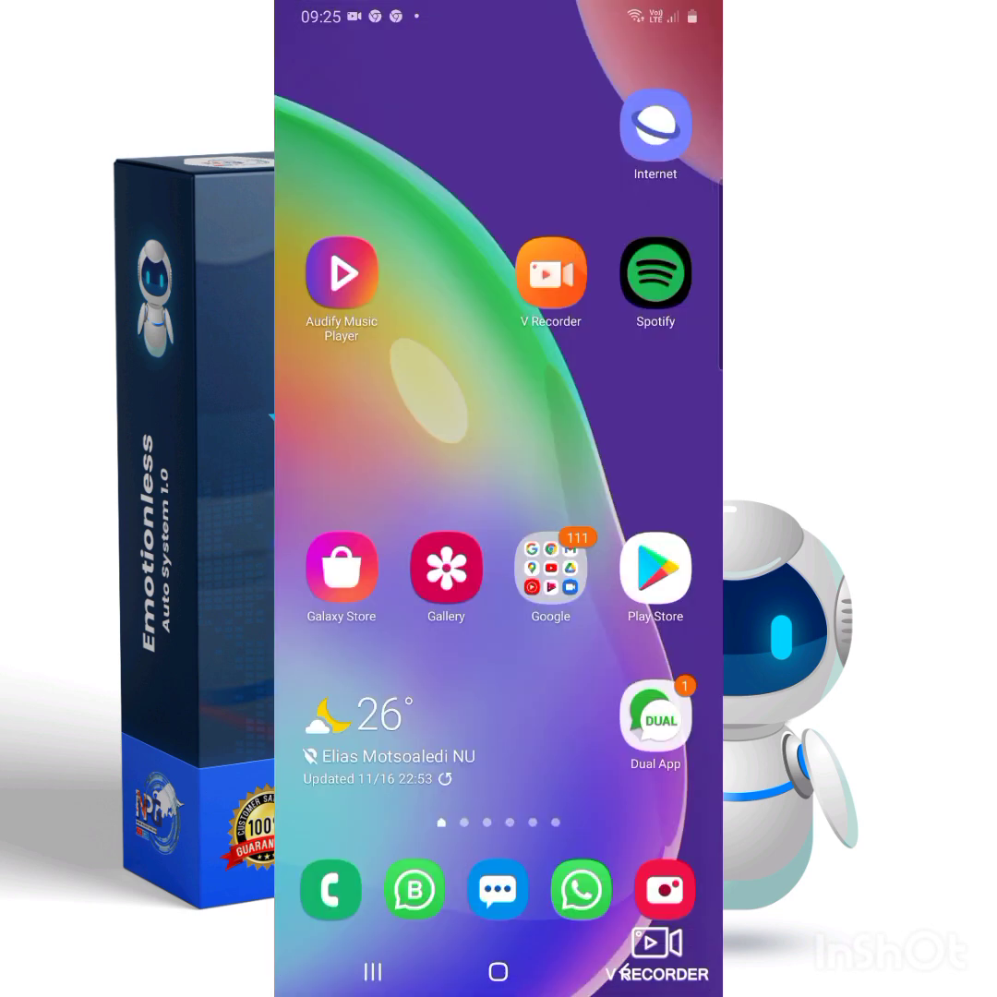
drag(499, 692, 498, 277)
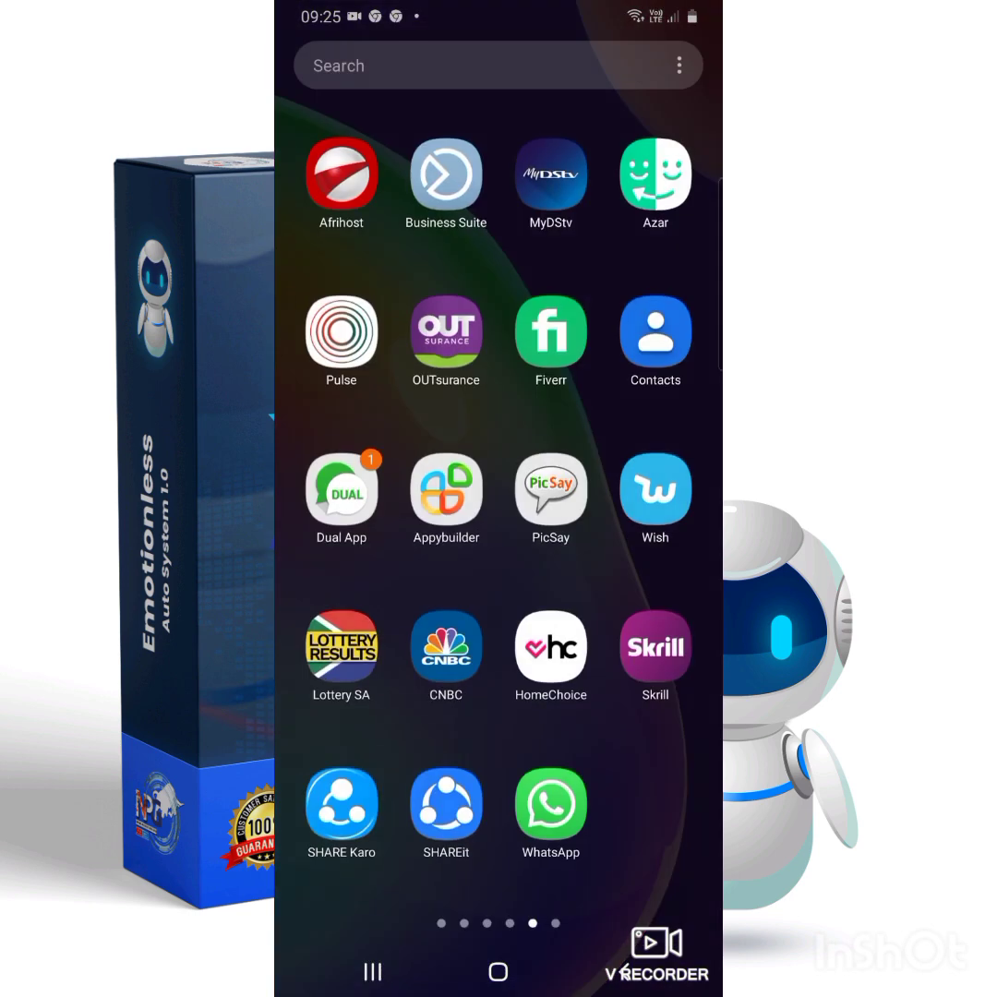
click(341, 490)
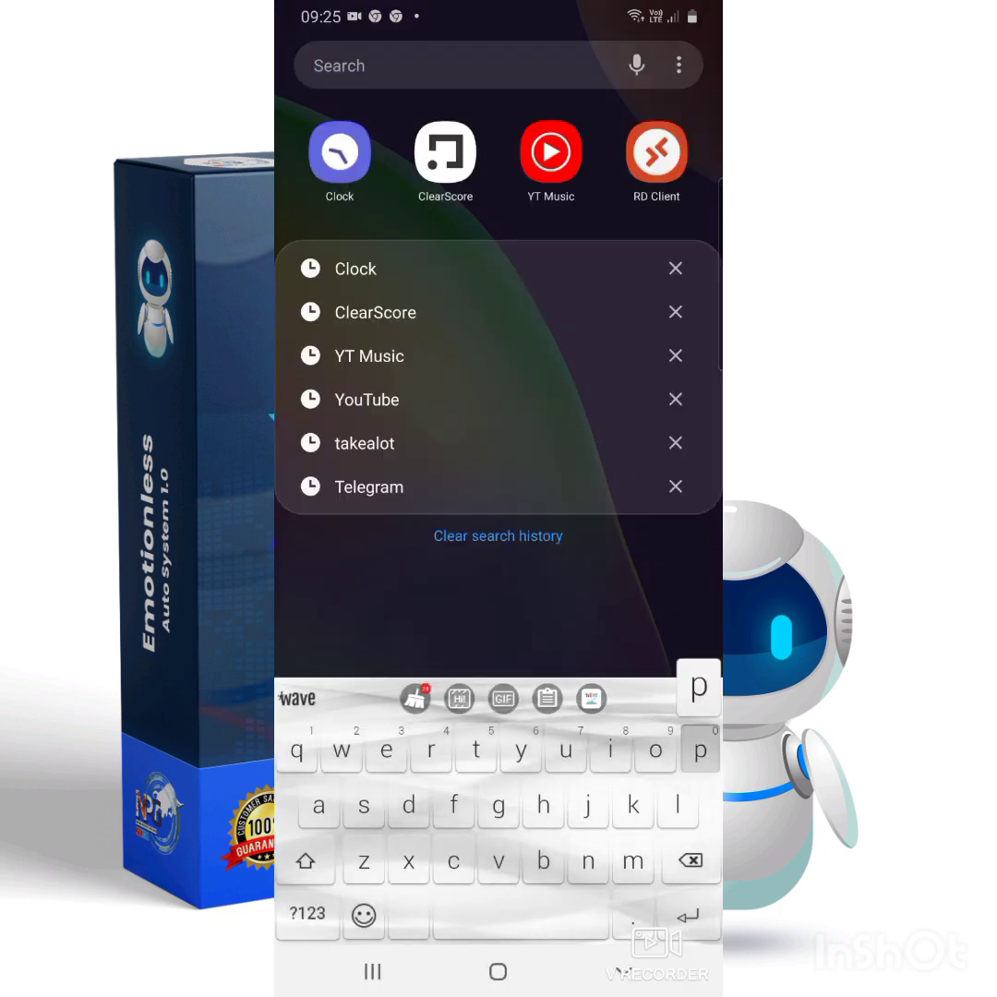
text(play)
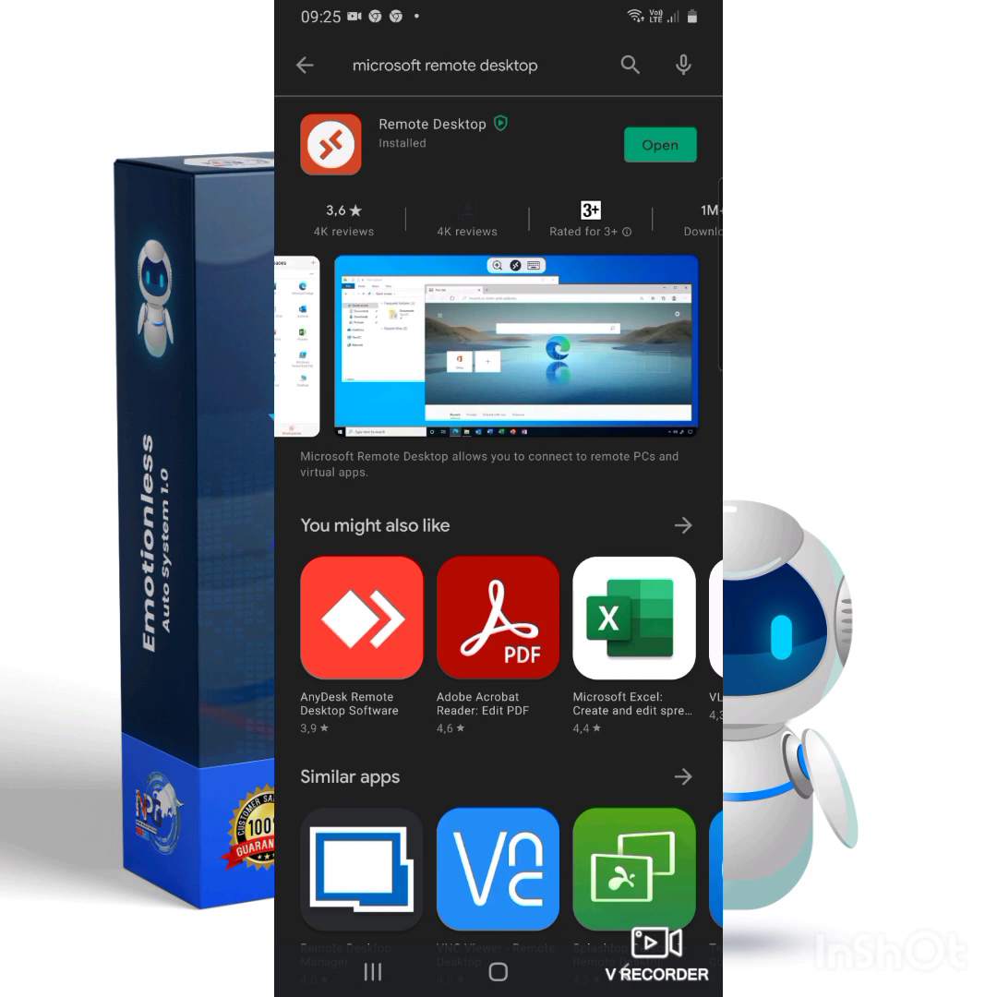
Search Play Store for 'remote desktop connection' and open Microsoft's Remote Desktop app page.
click(444, 65)
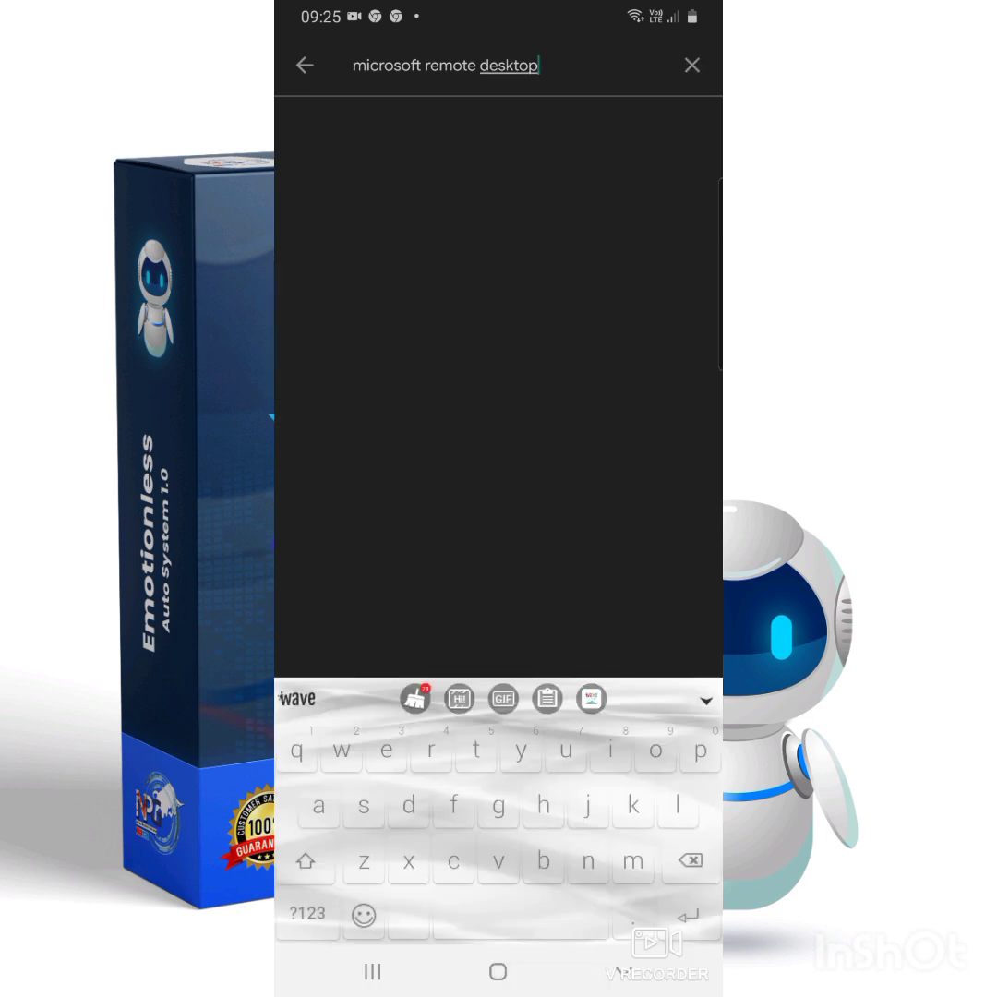
key(BackSpace)
key(BackSpace)
key(BackSpace)
key(BackSpace)
key(BackSpace)
key(BackSpace)
text(re)
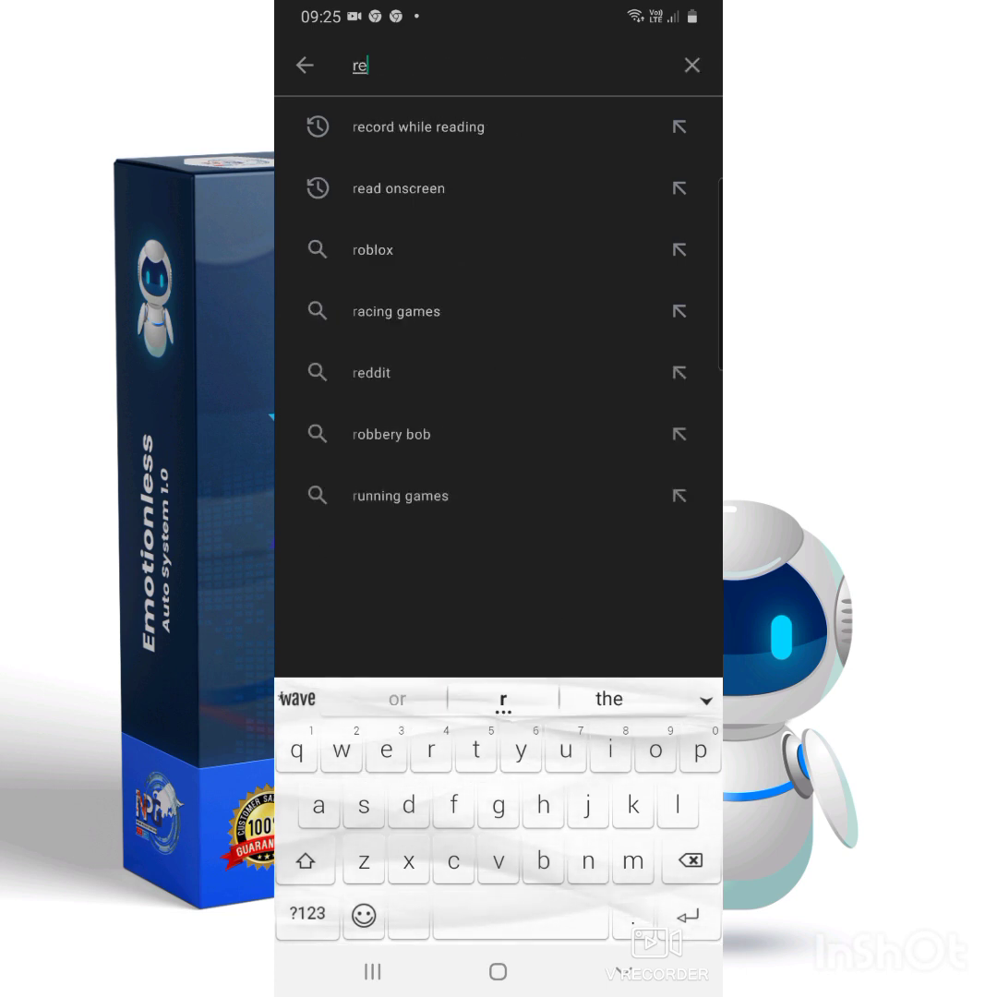
text(mote)
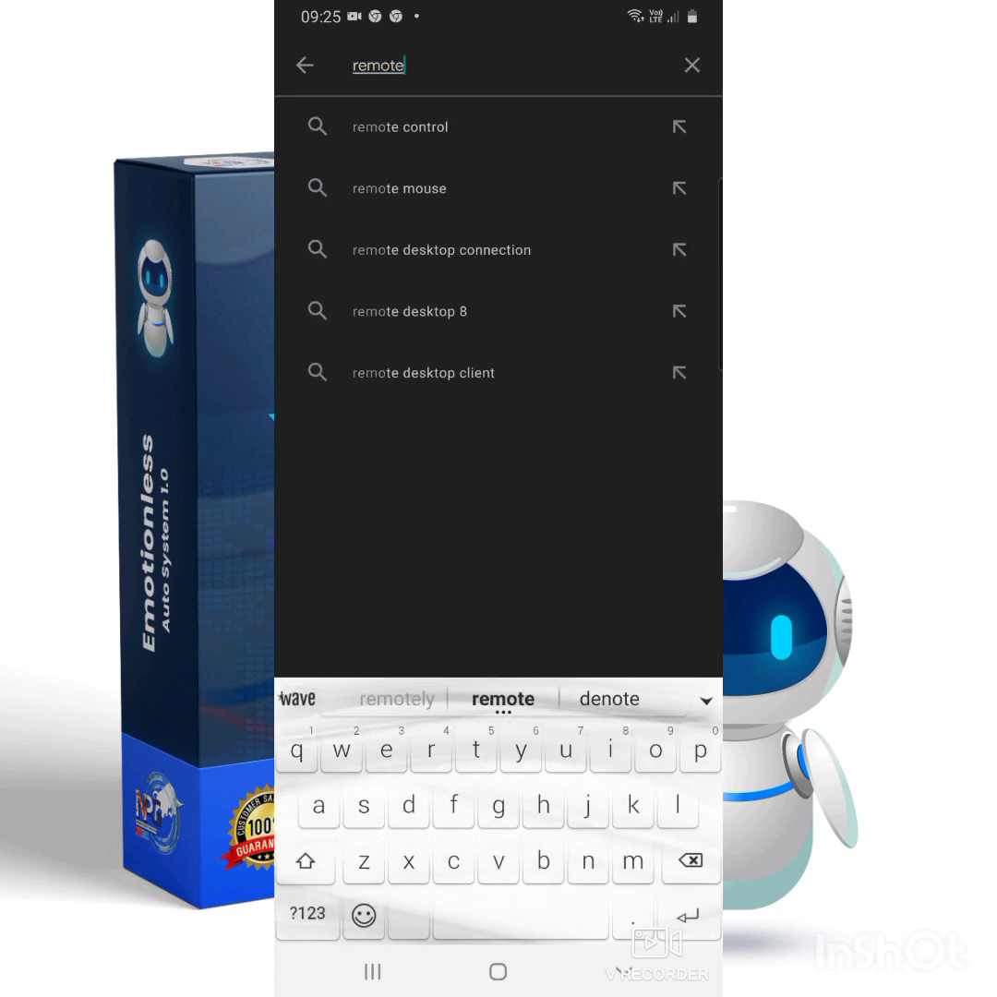
text( des)
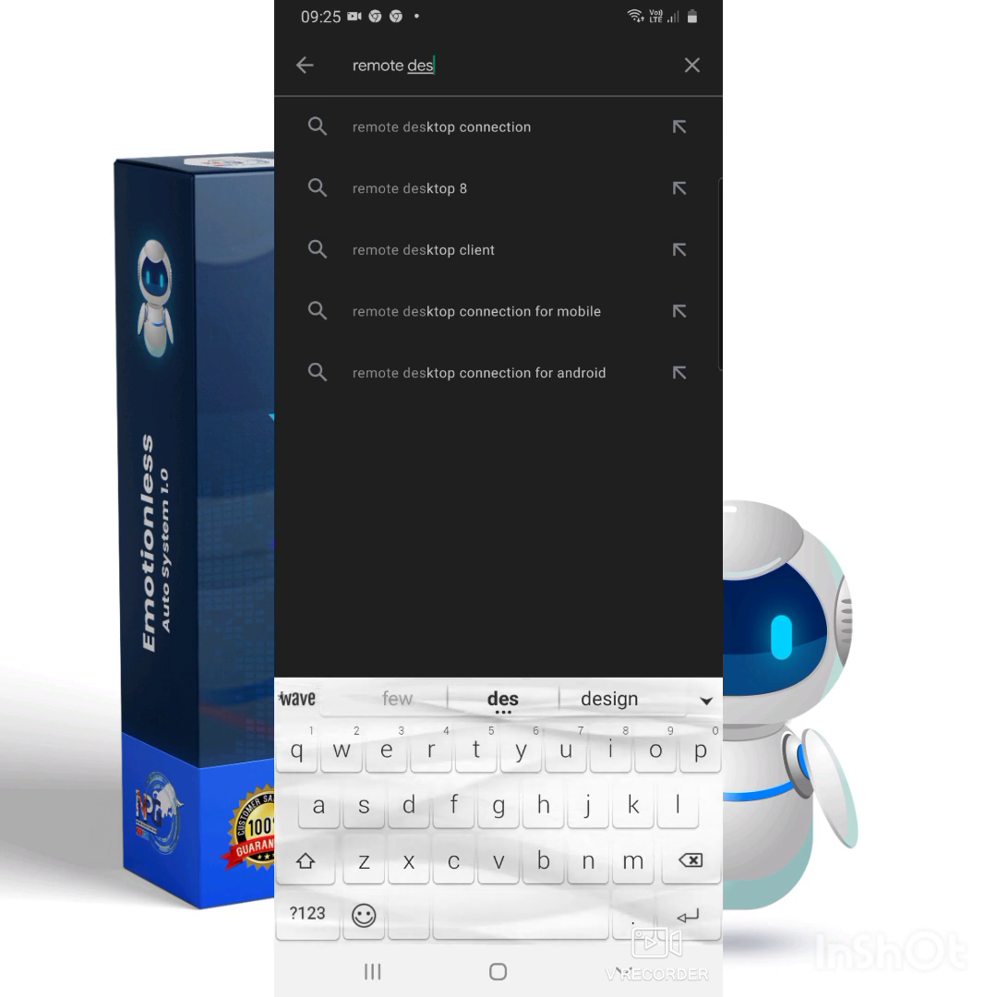
click(441, 127)
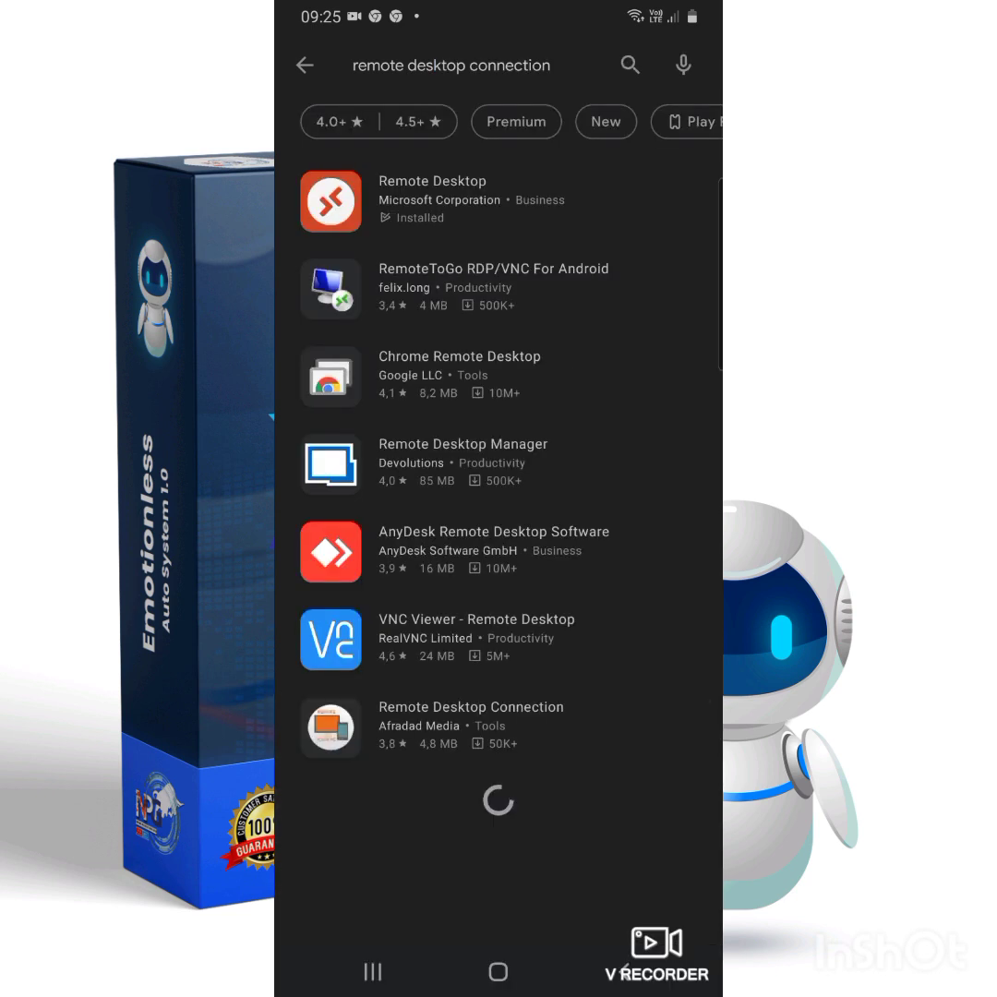
click(432, 200)
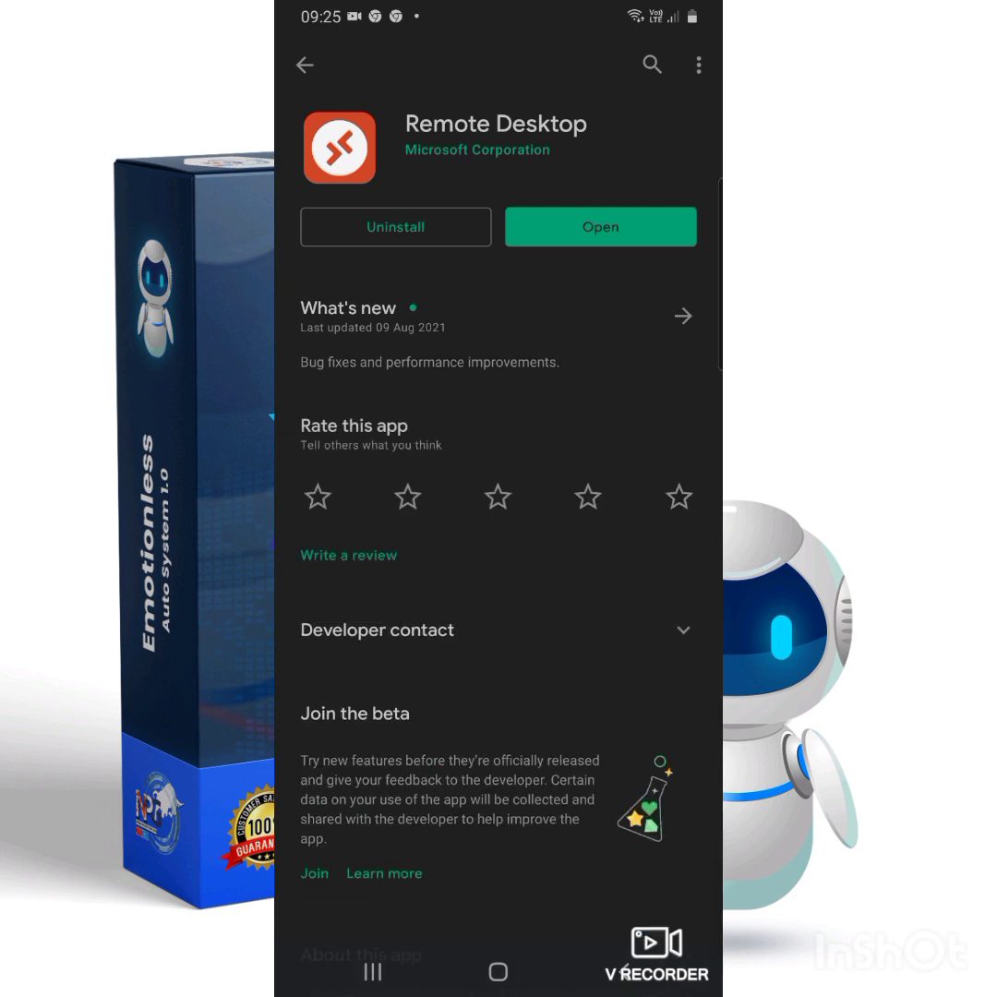
click(601, 227)
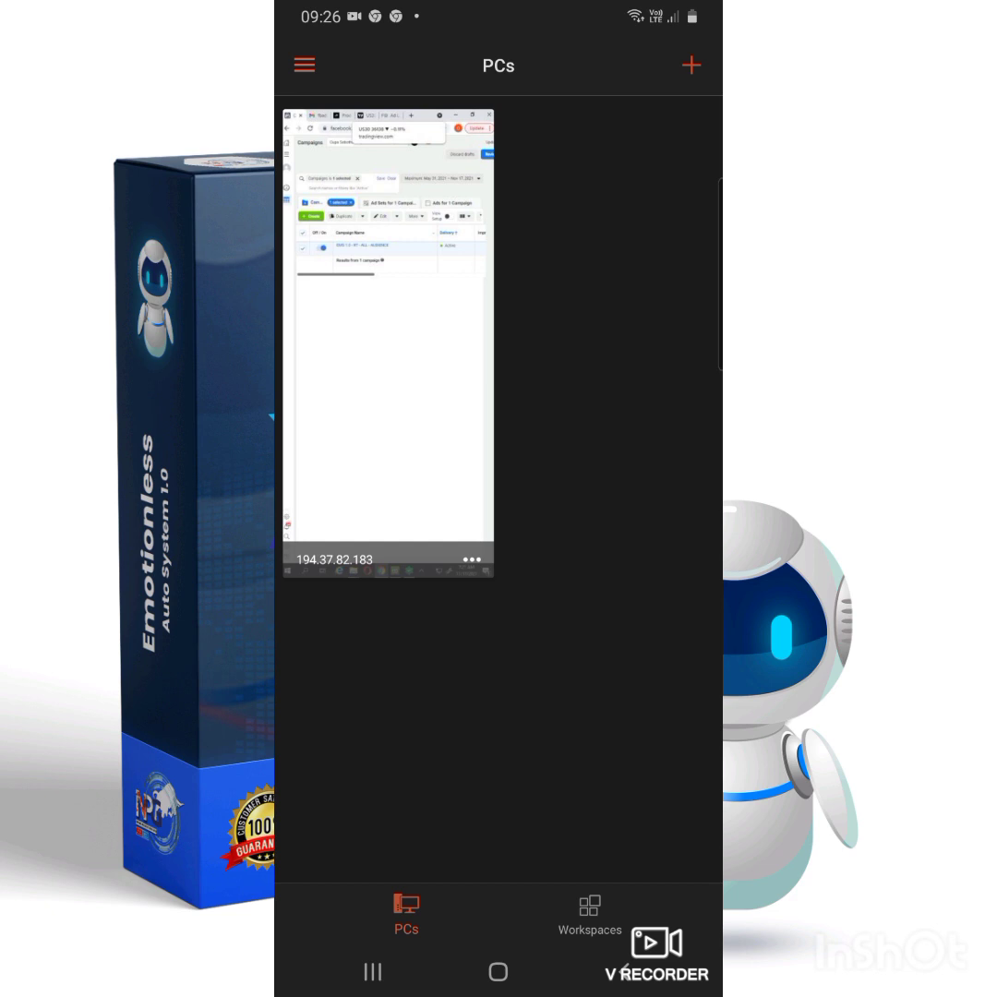
click(691, 65)
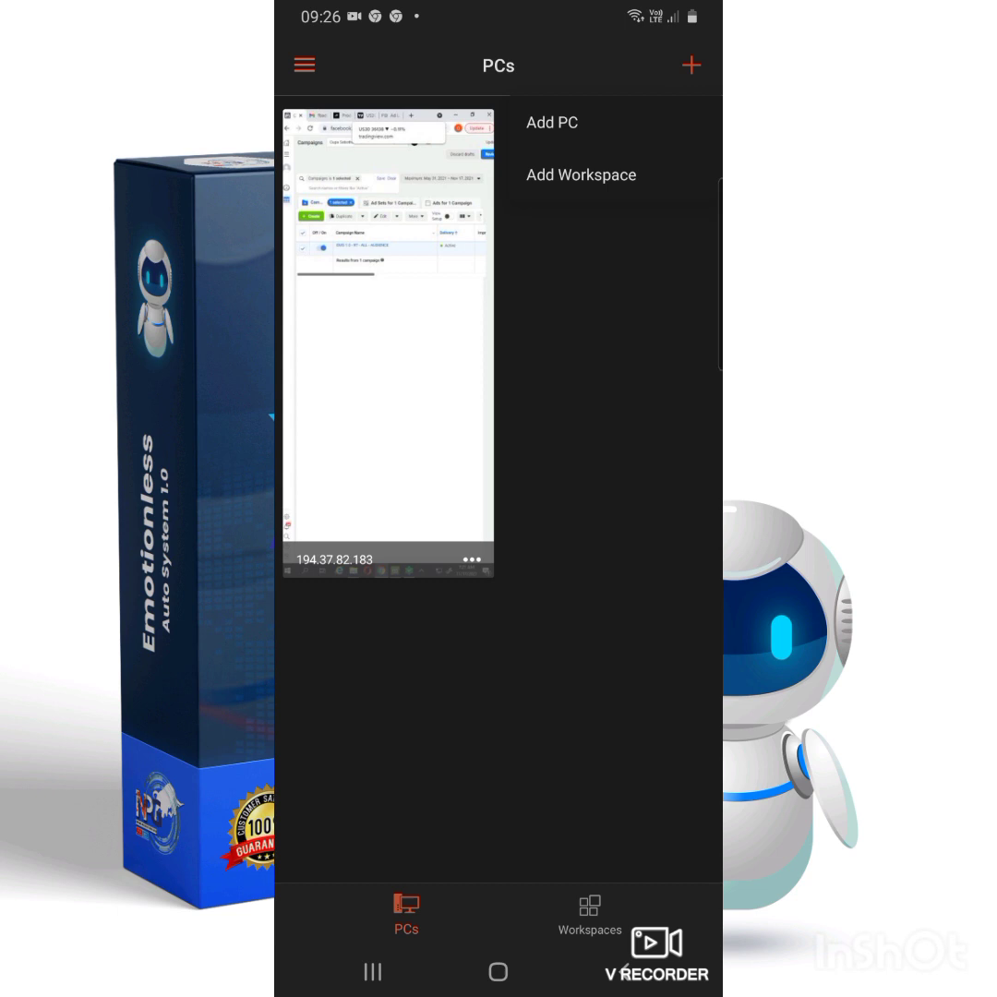
click(552, 122)
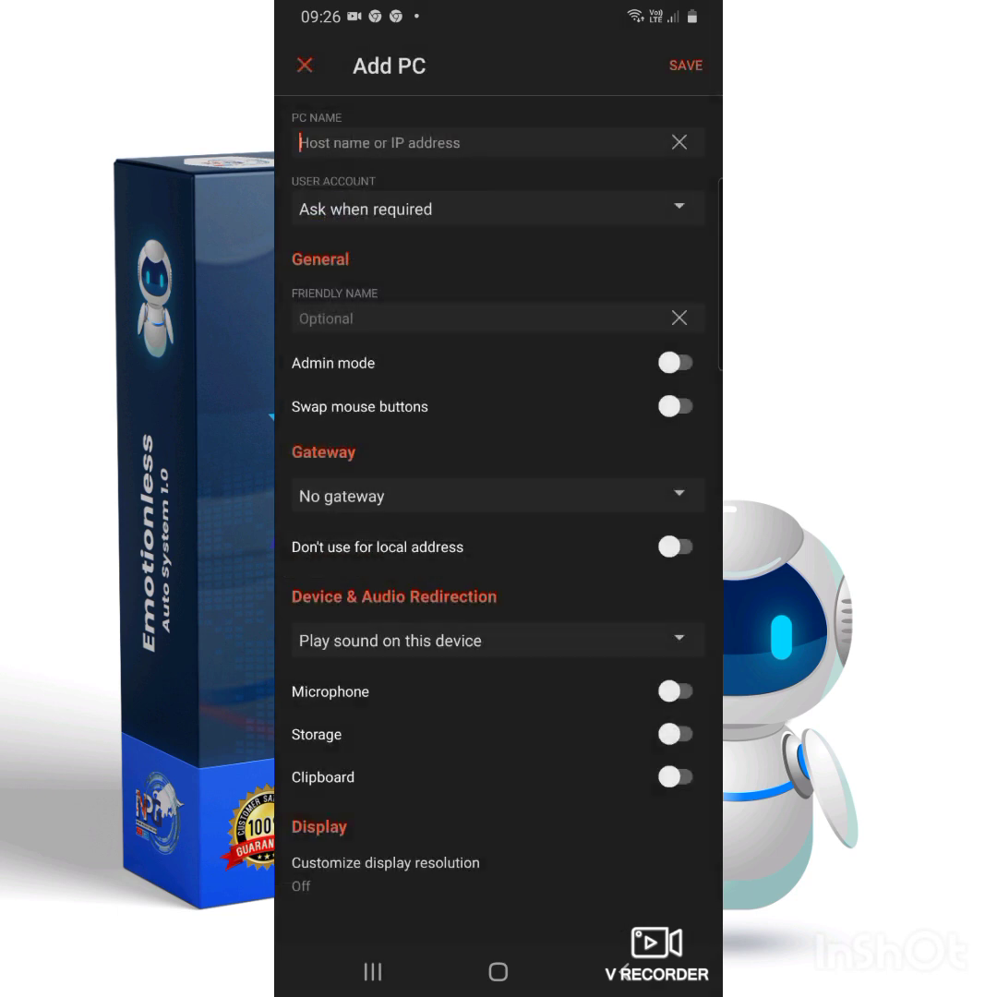
text(194.37.82.183)
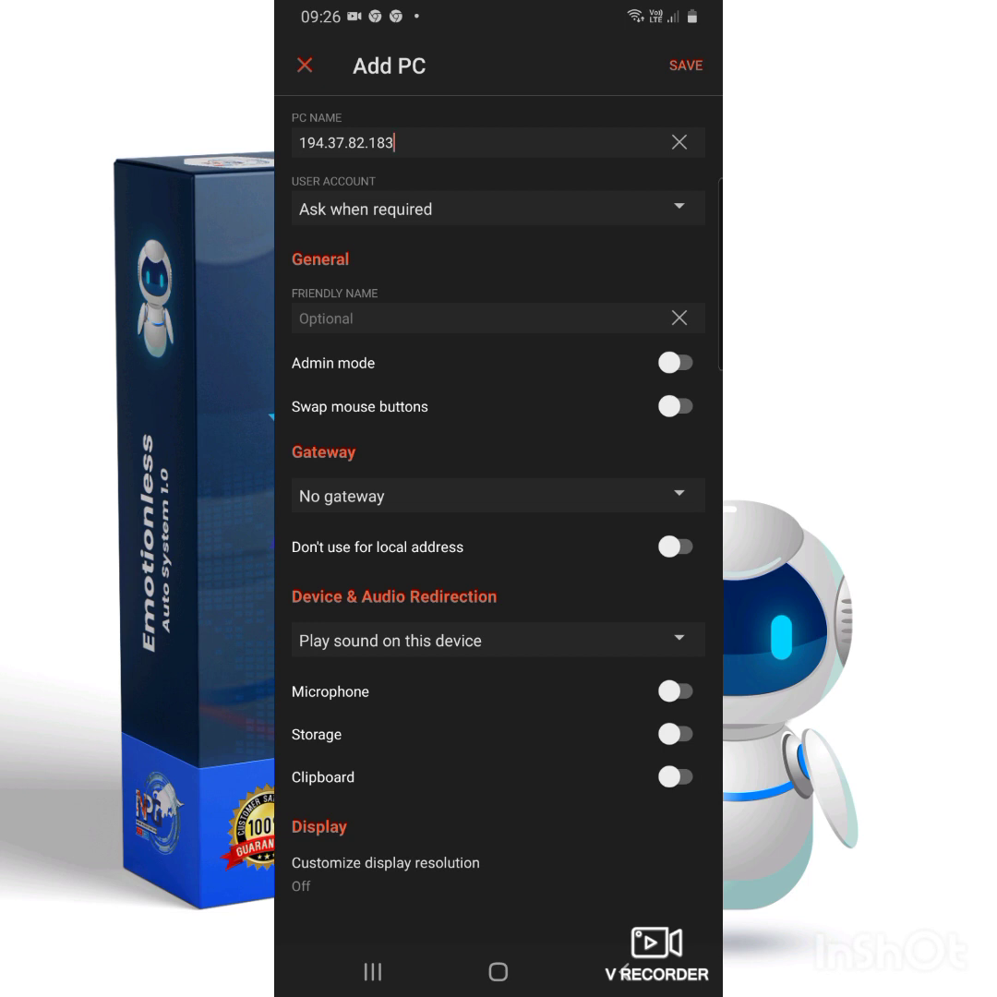
Abandon a new user account and save the PC with account 'Ask when required'.
click(498, 209)
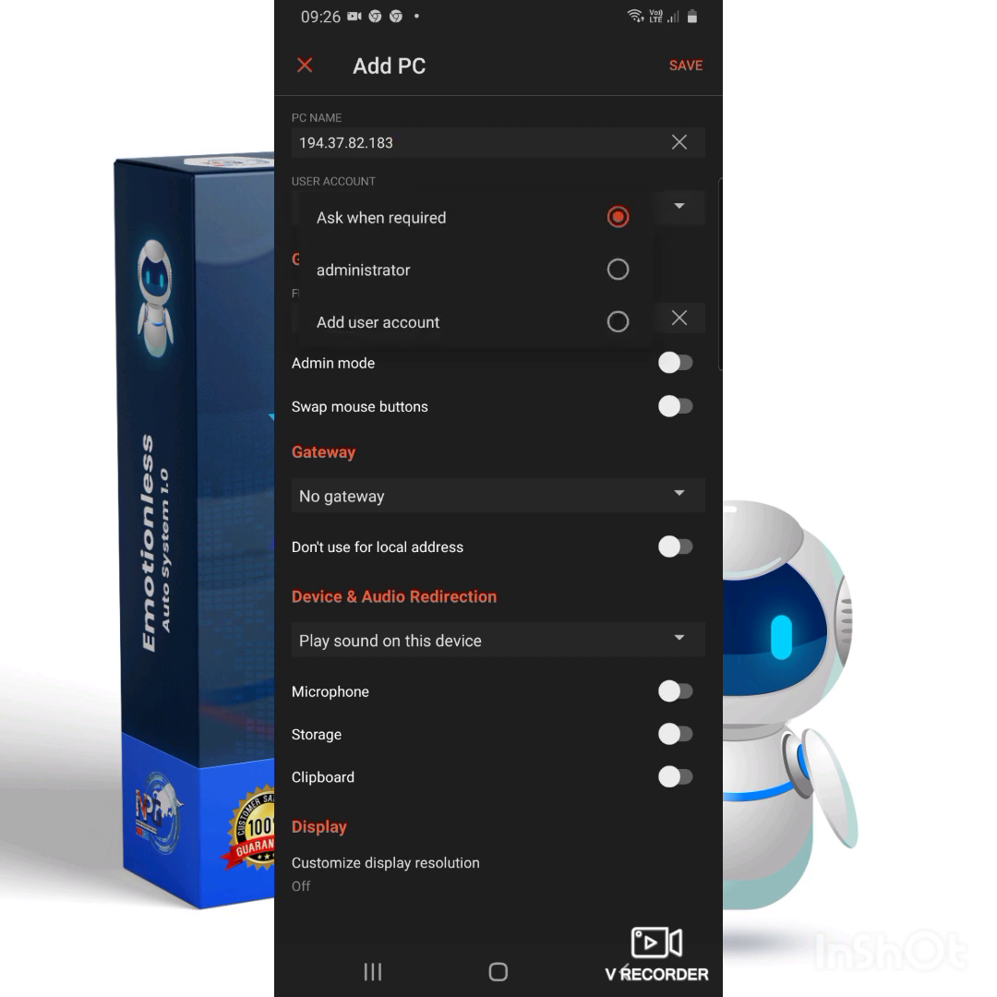
click(379, 321)
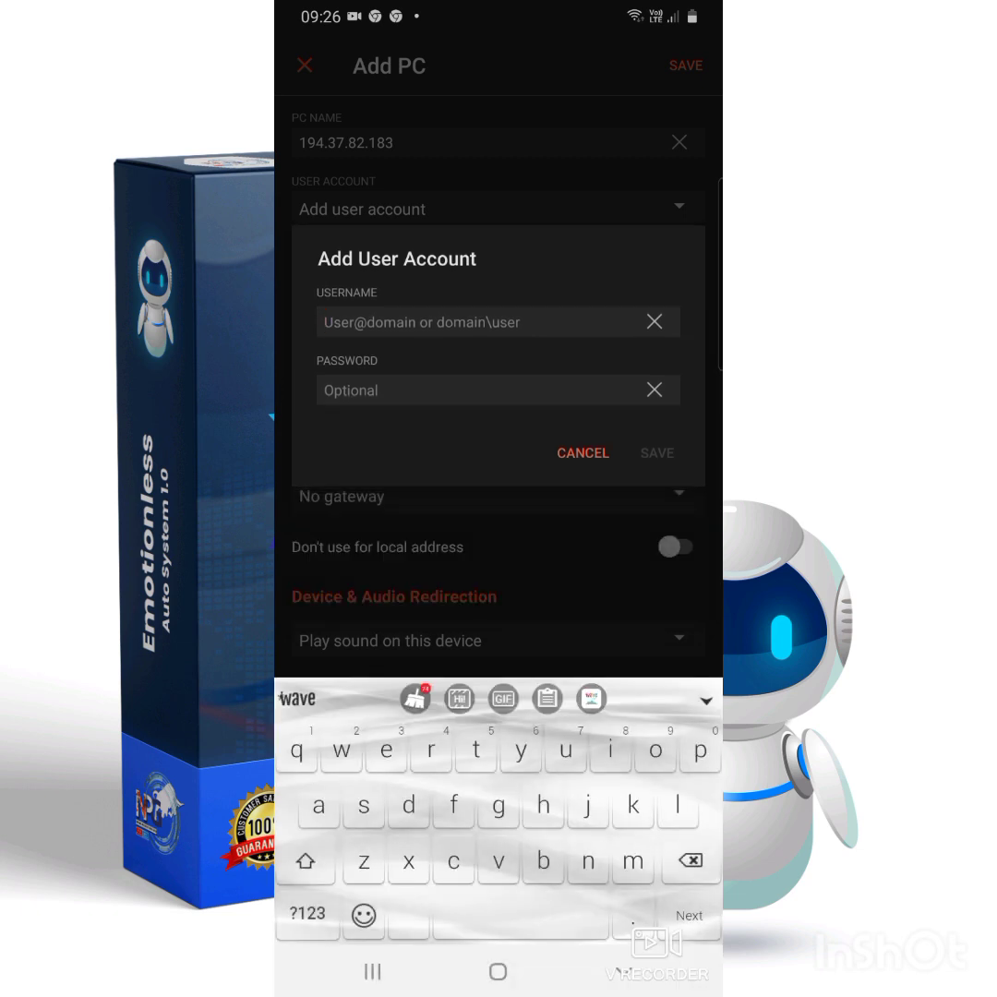
text(admi)
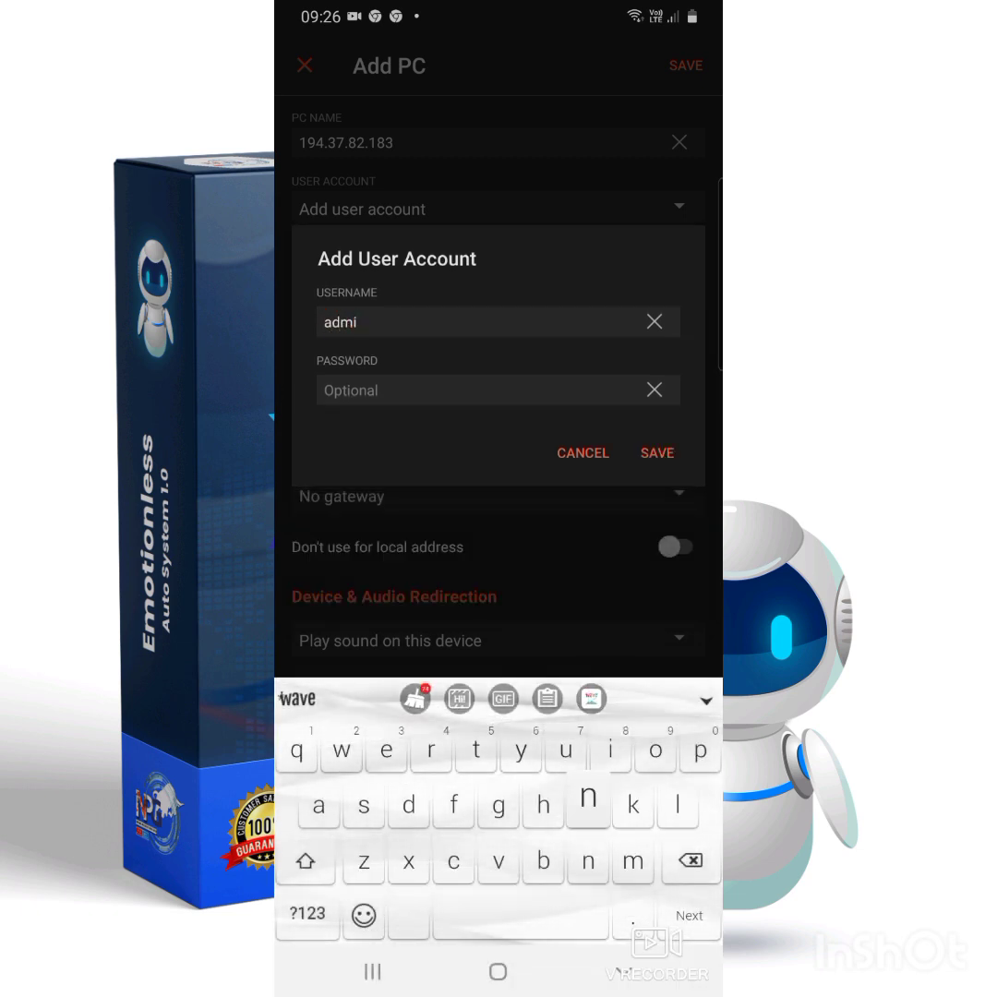
text(nisy)
key(BackSpace)
text(t)
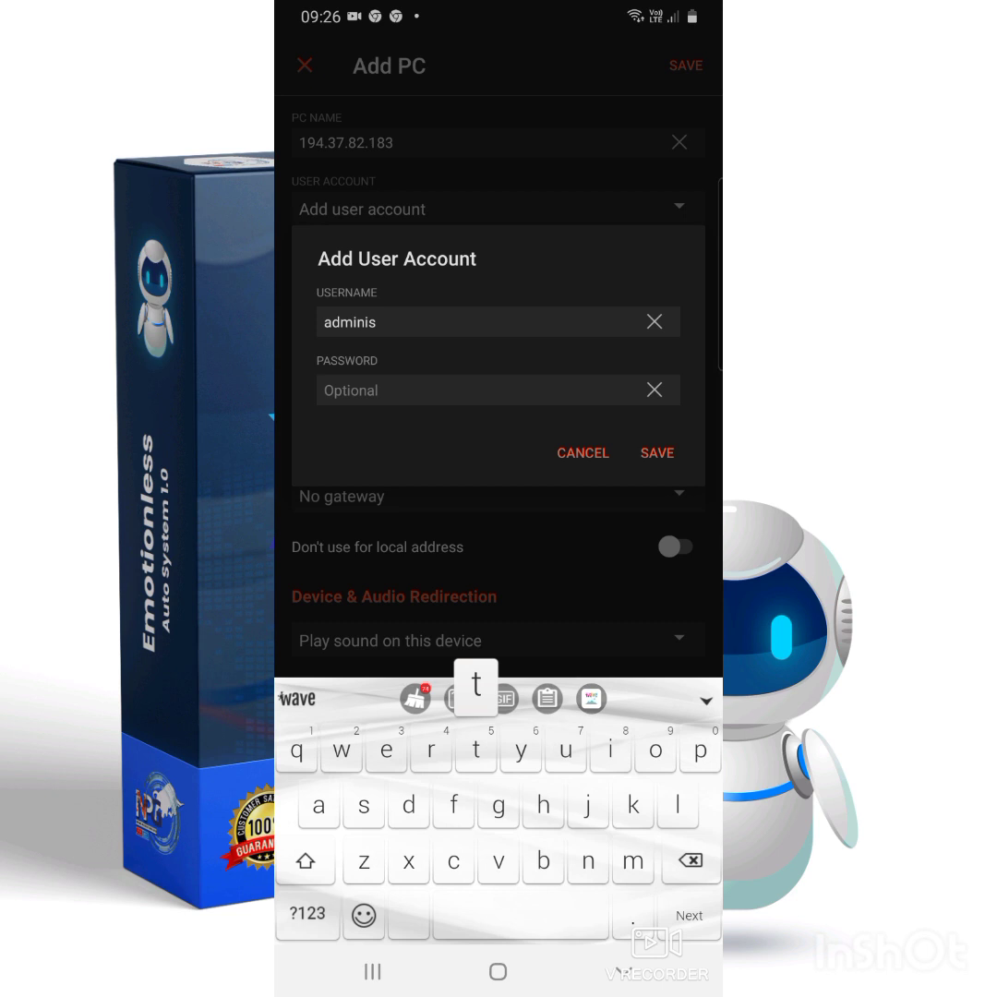
text(rator)
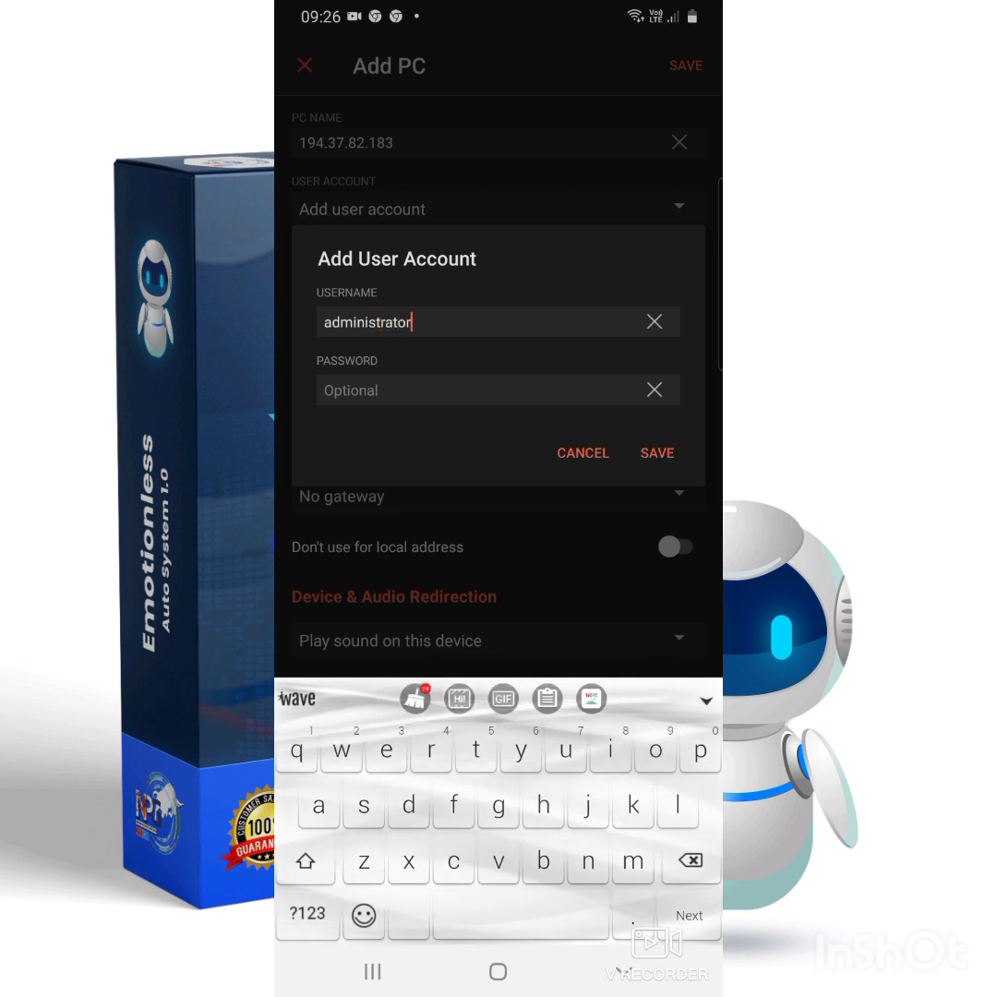
key(Tab)
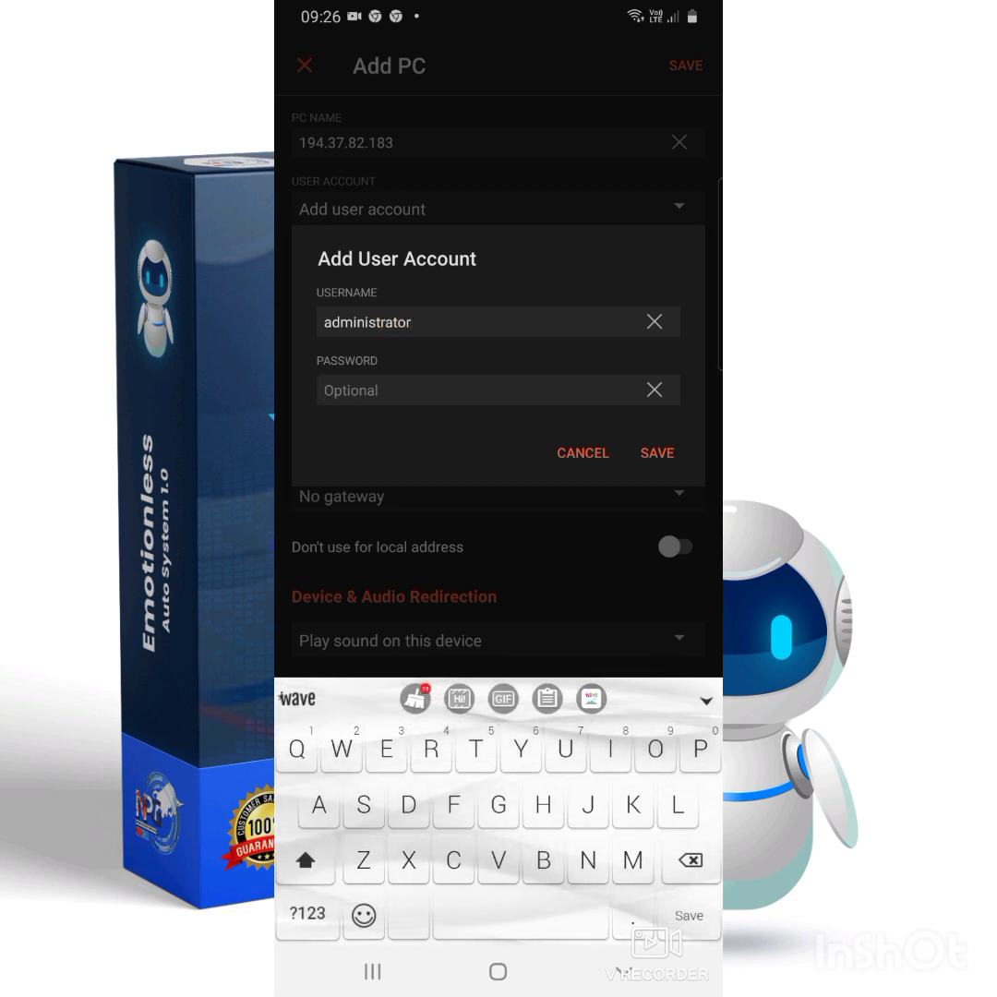
text(huabcd)
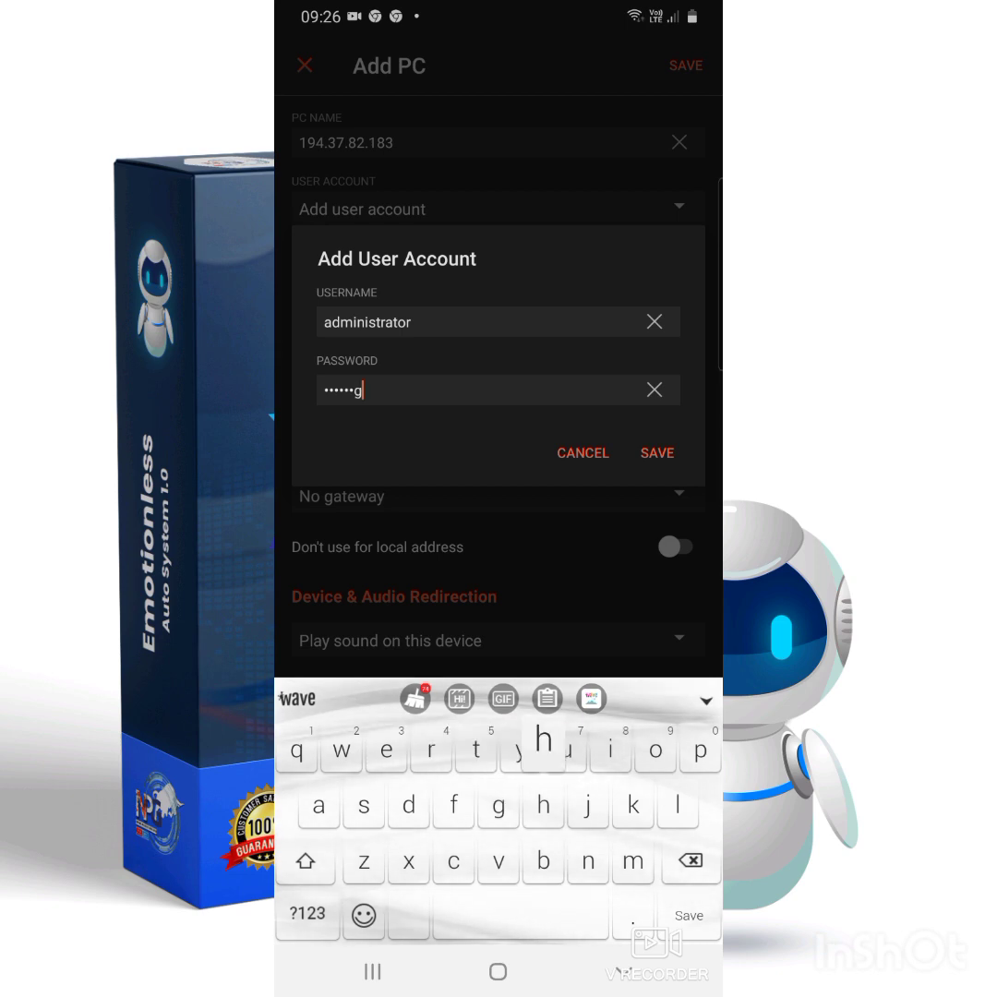
text(efh)
key(BackSpace)
key(BackSpace)
key(BackSpace)
key(BackSpace)
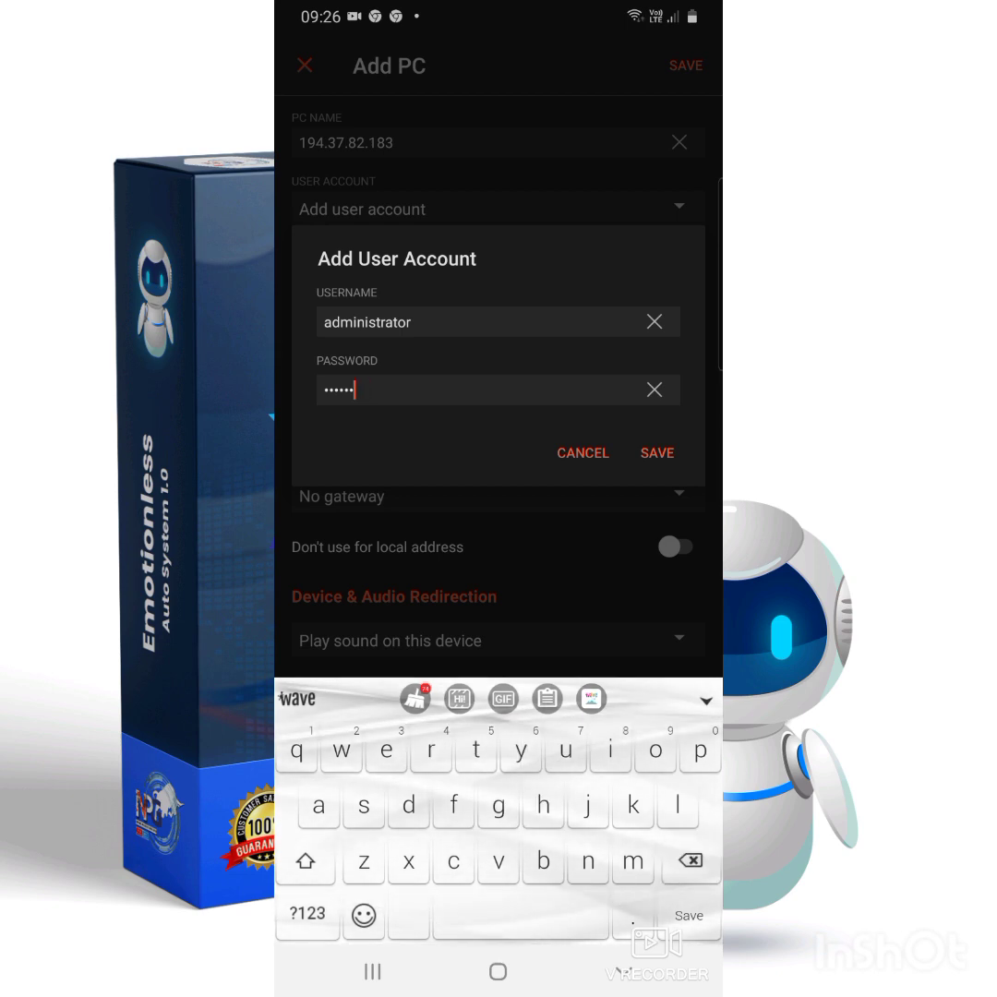
key(BackSpace)
key(BackSpace)
key(BackSpace)
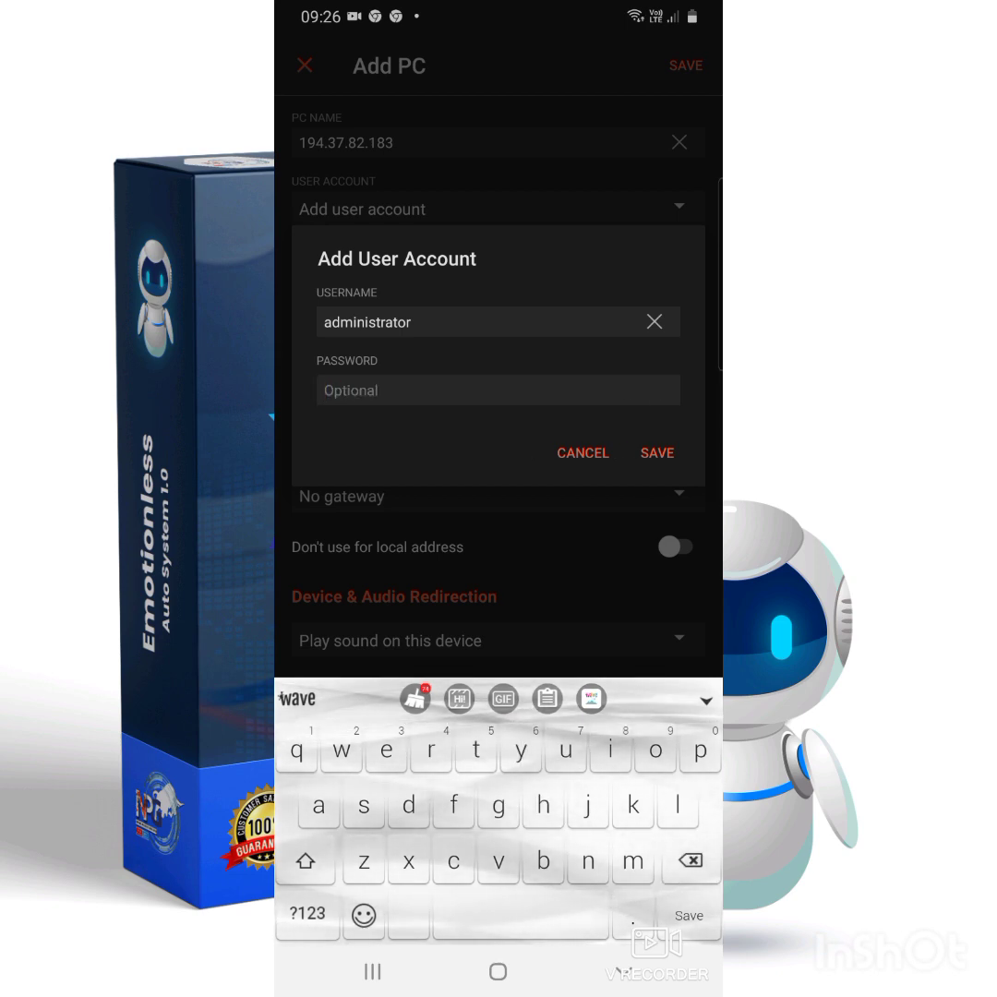
click(583, 452)
click(686, 64)
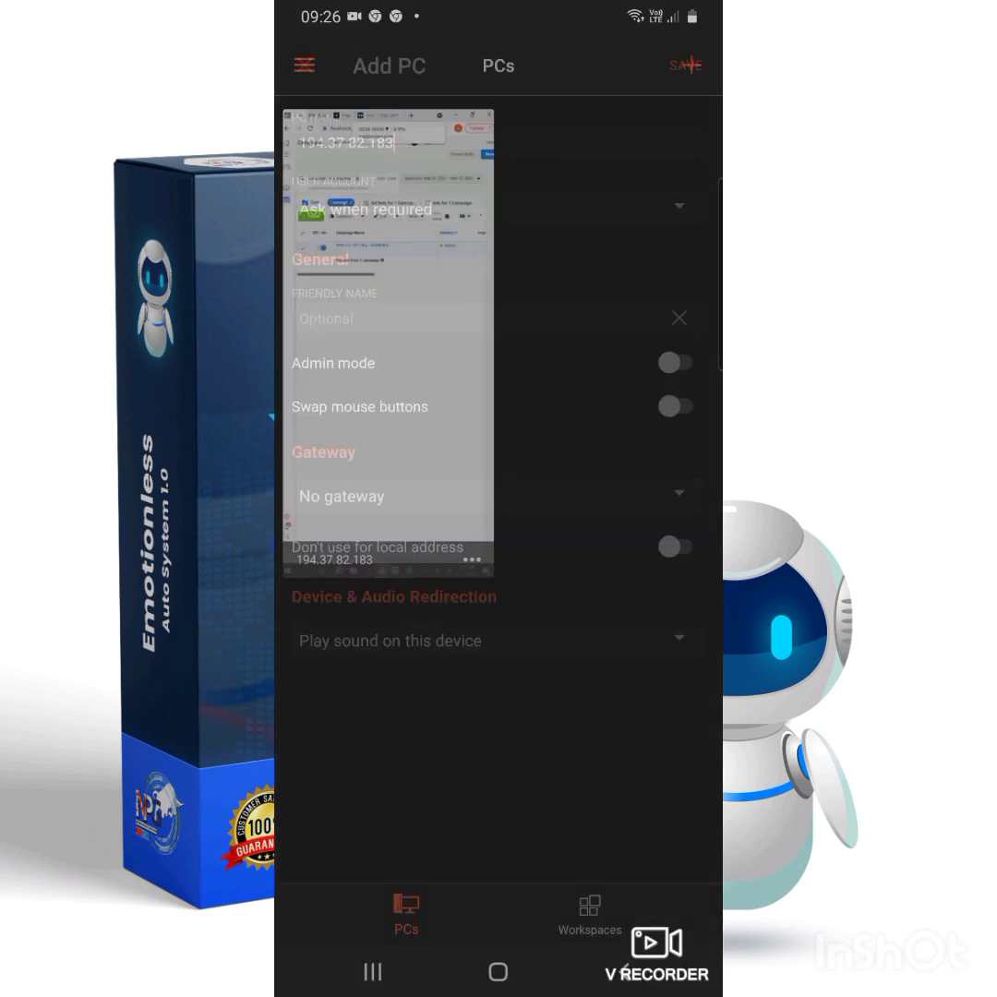
Connect to 194.37.82.183 and bring the remote FBS MetaTrader US30 chart window forward.
click(388, 333)
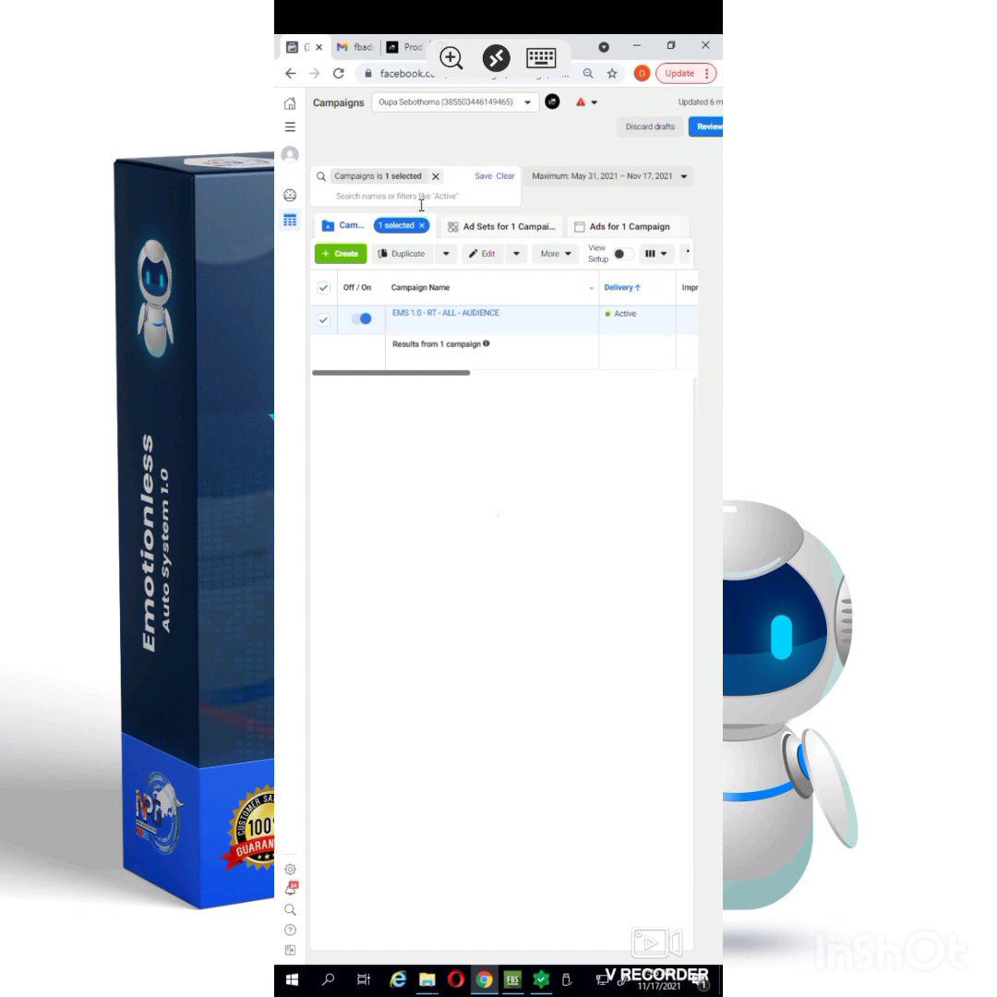
click(411, 60)
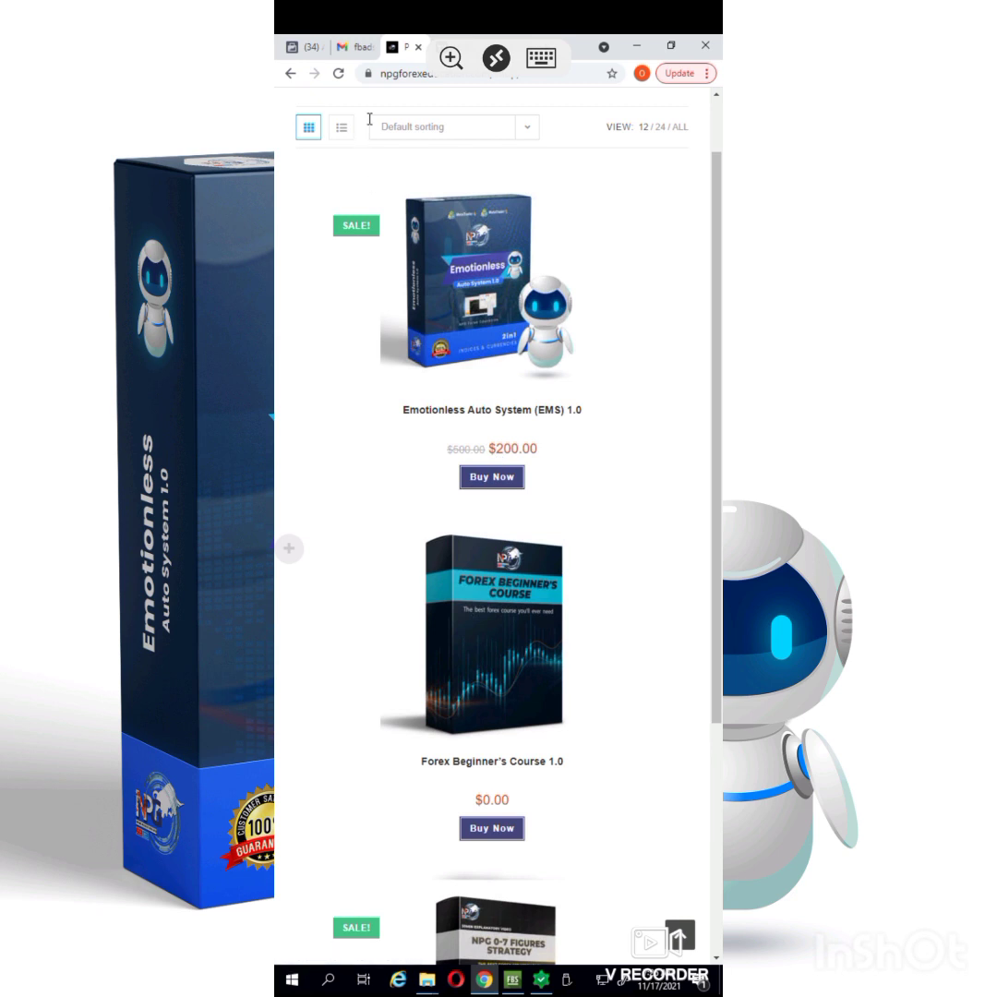
click(294, 48)
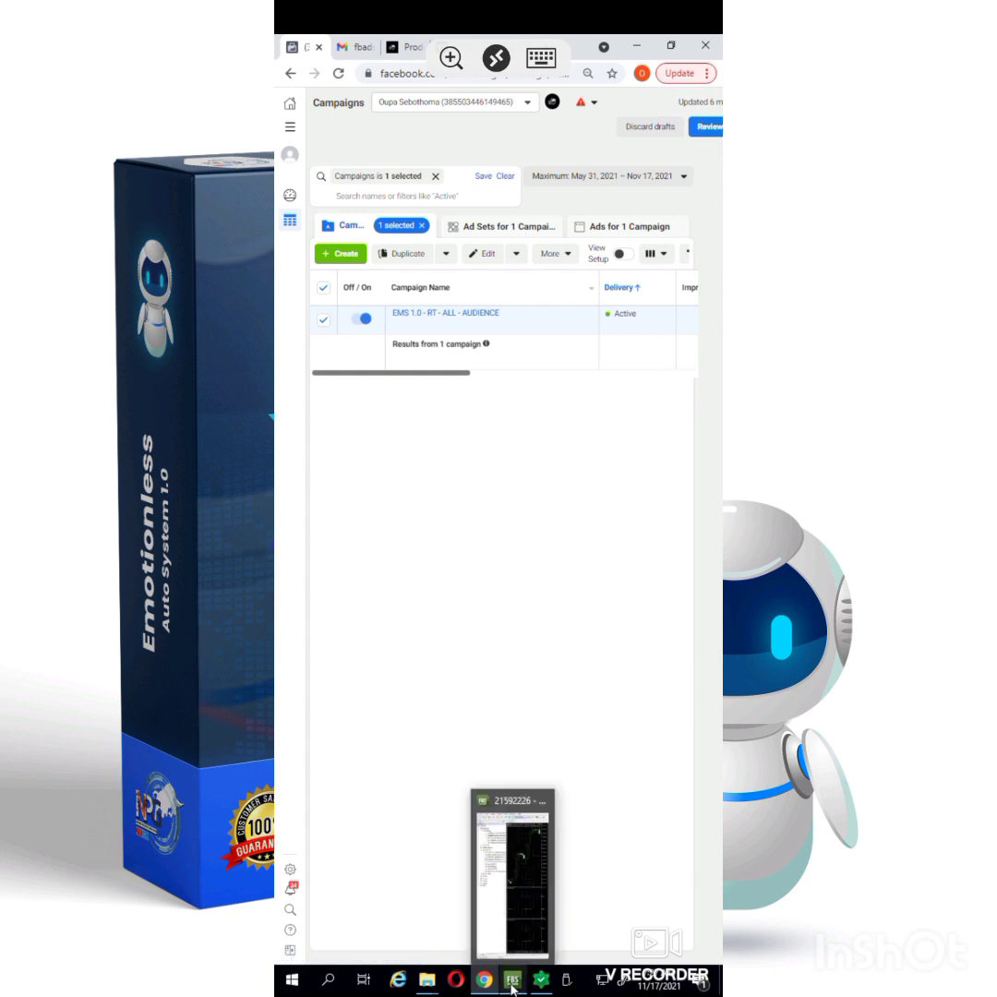
click(513, 981)
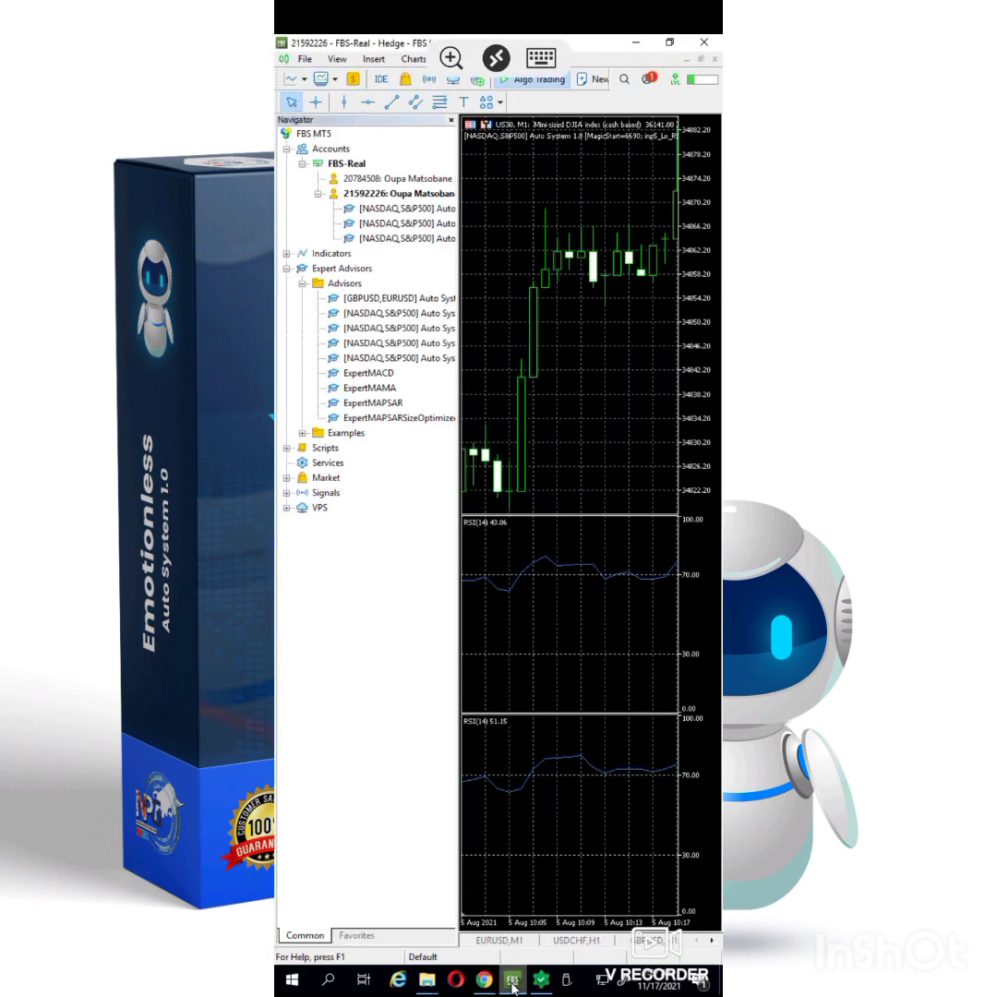